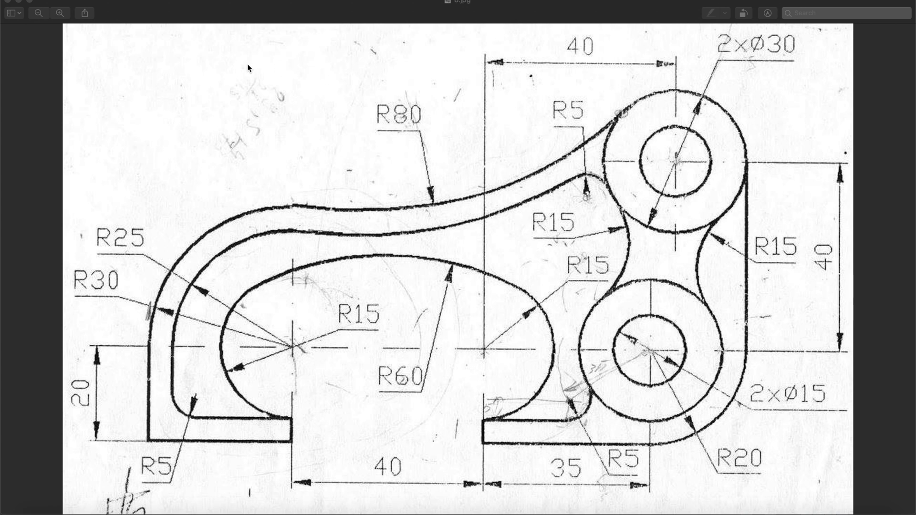
Minimize the Preview reference window to return to the AutoCAD drawing.
{"action": "left_click", "coordinate": [20, 2]}
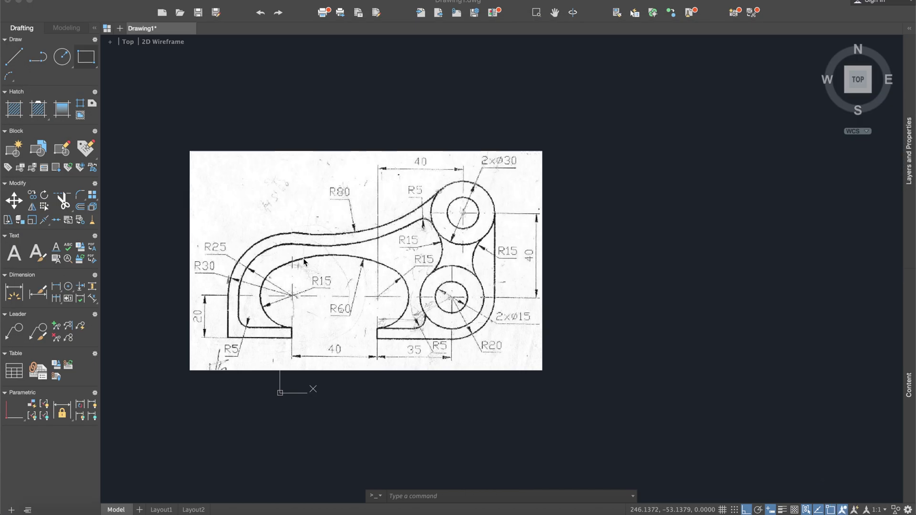
Draw concentric circles of radius 7.5 and 15 to the right of the reference image.
{"action": "middle_click_drag", "start_coordinate": [508, 302], "coordinate": [482, 309]}
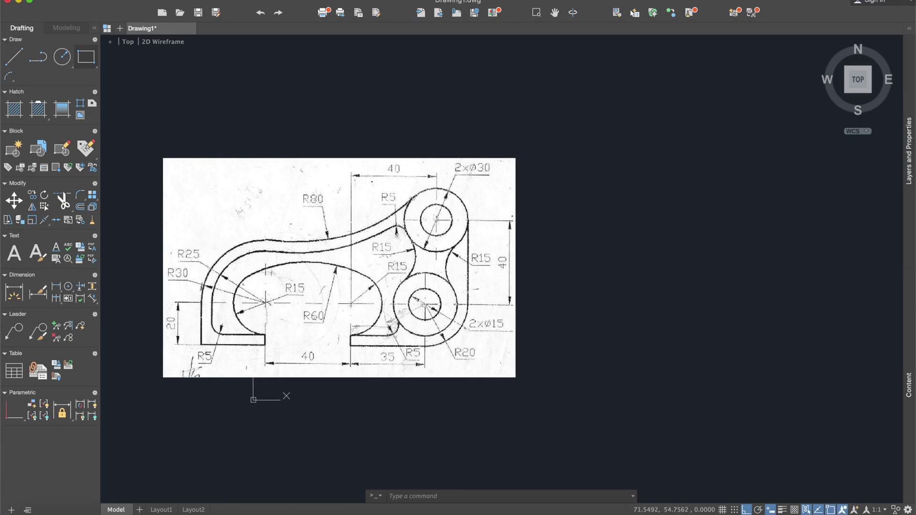
{"action": "left_click", "coordinate": [62, 57]}
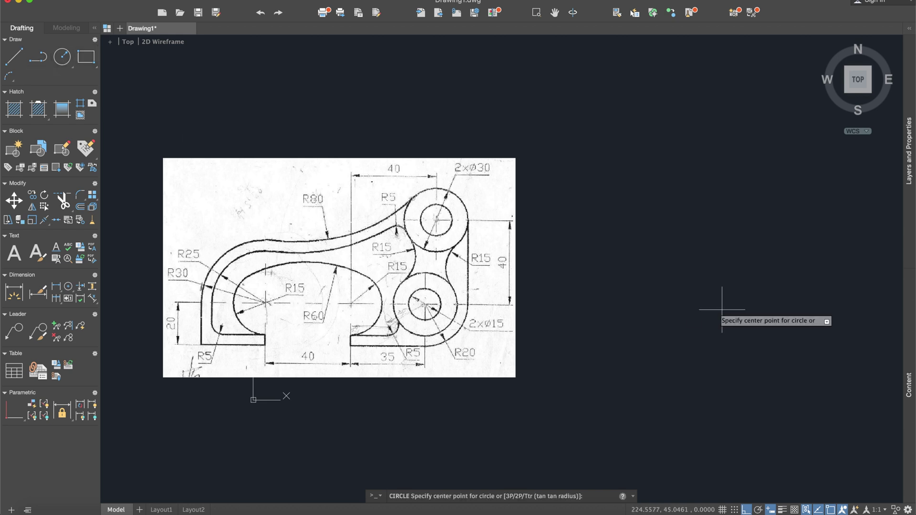
{"action": "left_click", "coordinate": [798, 312]}
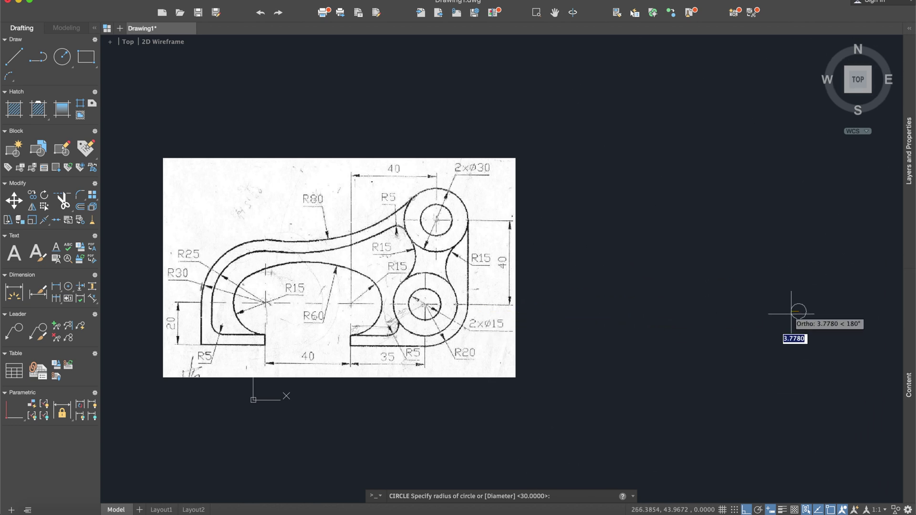
{"action": "type", "text": "7.5"}
{"action": "key", "text": "Return"}
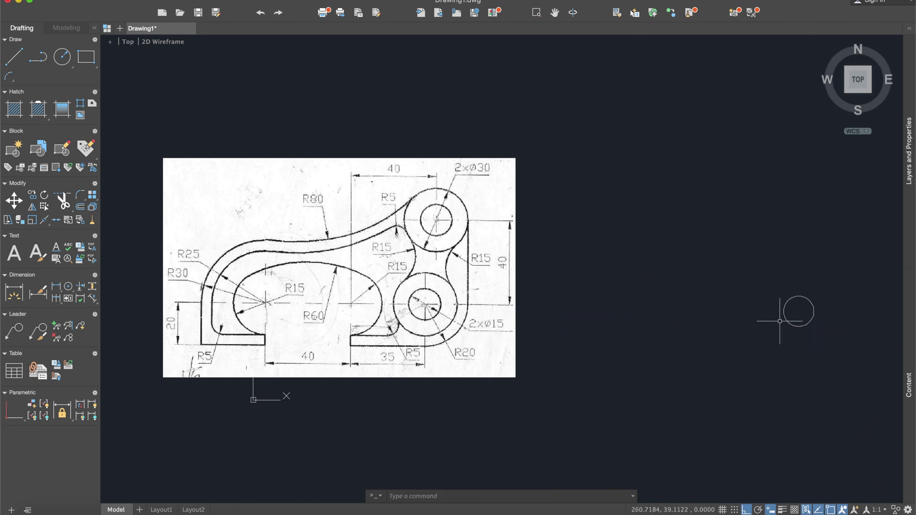
{"action": "key", "text": "Return"}
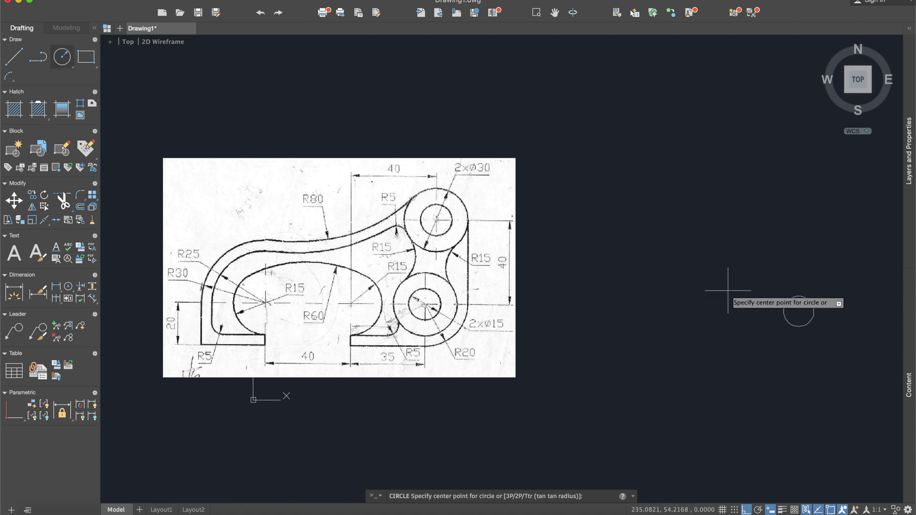
{"action": "left_click", "coordinate": [799, 311]}
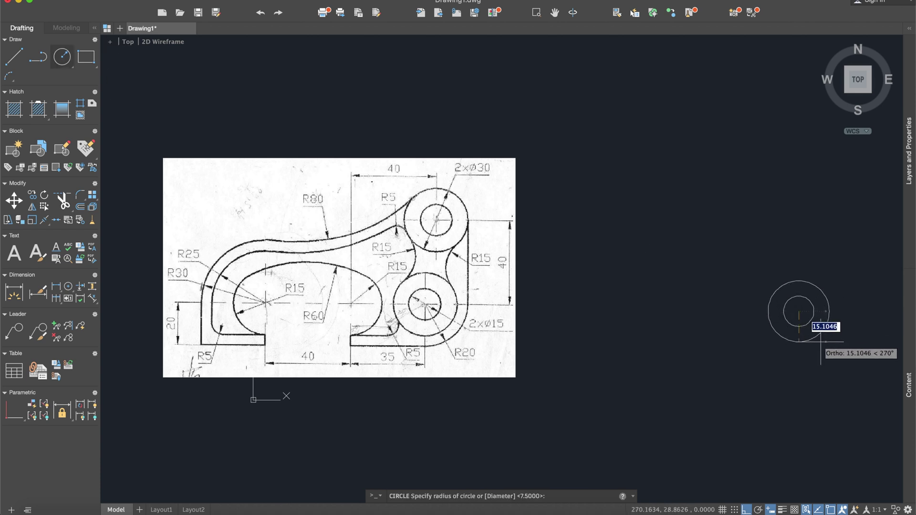
{"action": "left_click", "coordinate": [820, 341]}
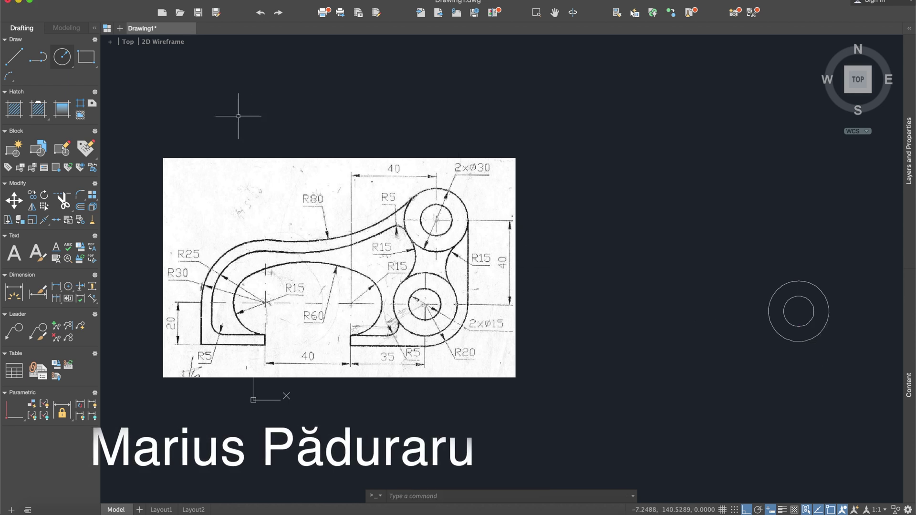
Add a concentric radius-20 circle around the first two.
{"action": "left_click", "coordinate": [60, 57]}
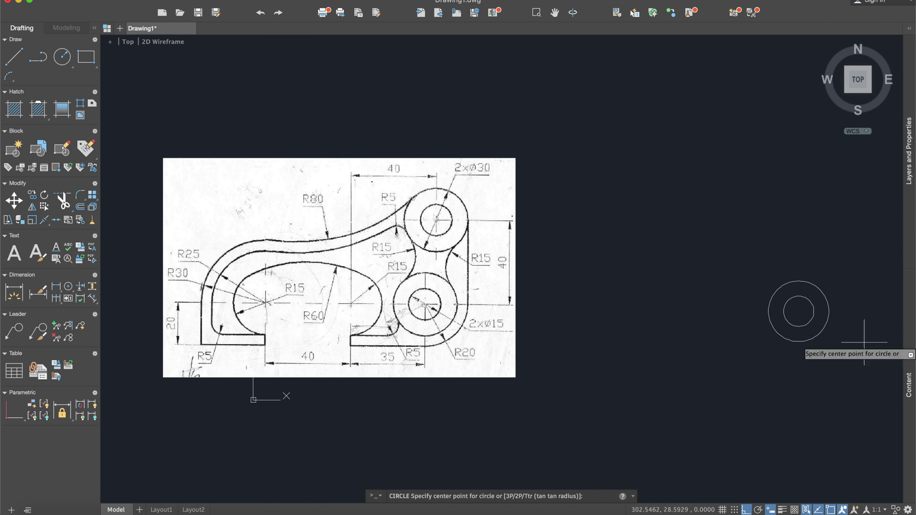
{"action": "left_click", "coordinate": [799, 312]}
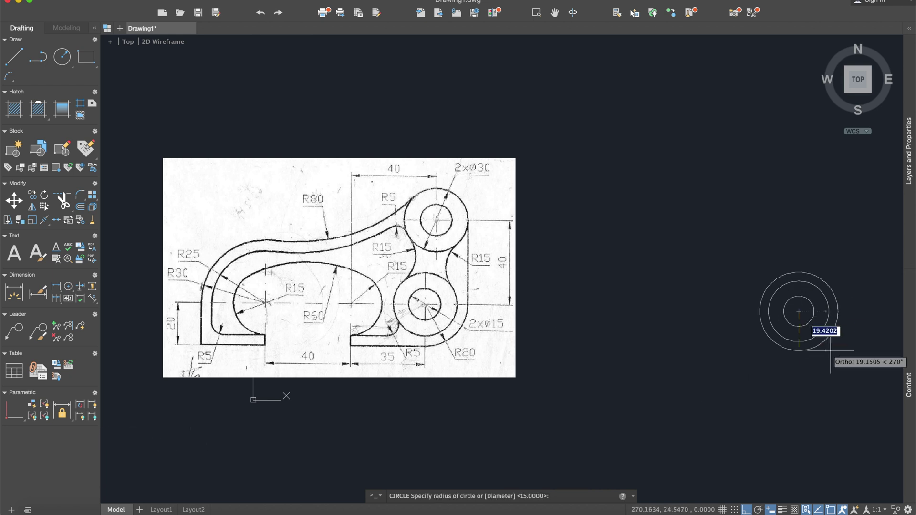
{"action": "type", "text": "20"}
{"action": "key", "text": "Return"}
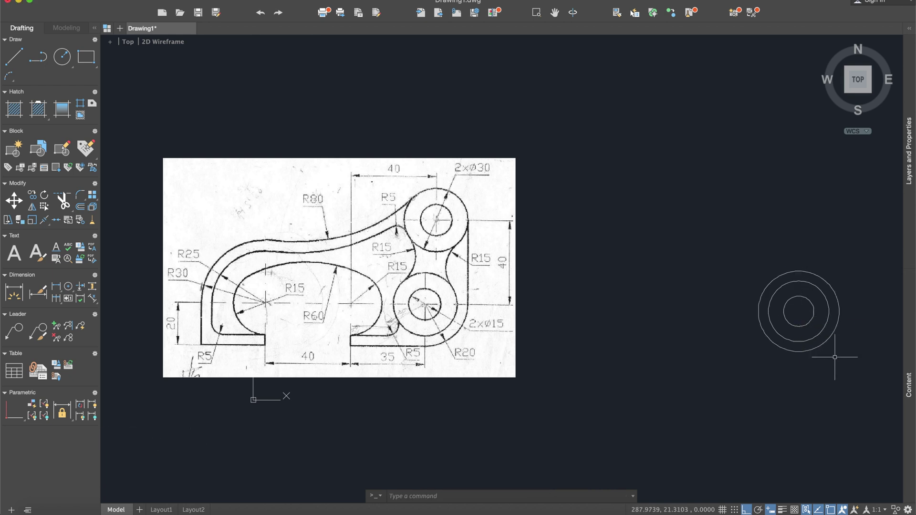
{"action": "middle_click_drag", "start_coordinate": [828, 356], "coordinate": [818, 361]}
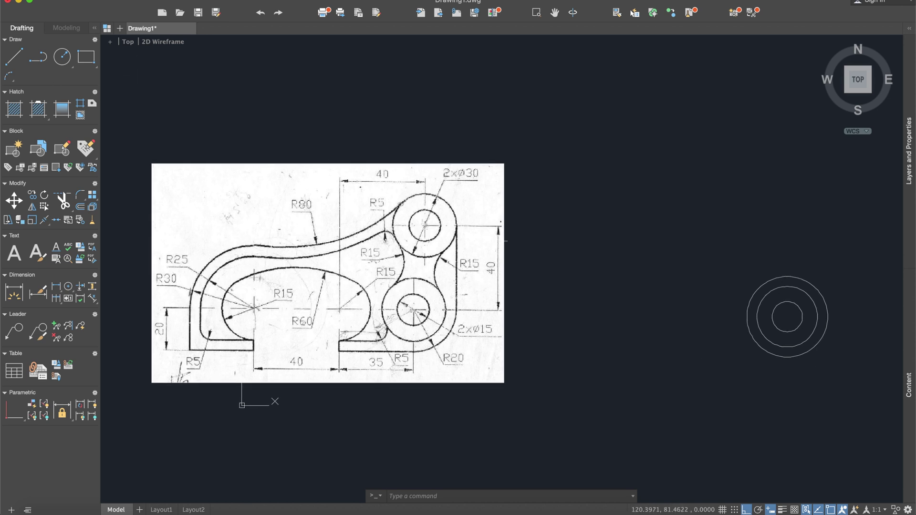
Draw a 40-unit vertical line up from the circles' centre.
{"action": "left_click", "coordinate": [13, 56]}
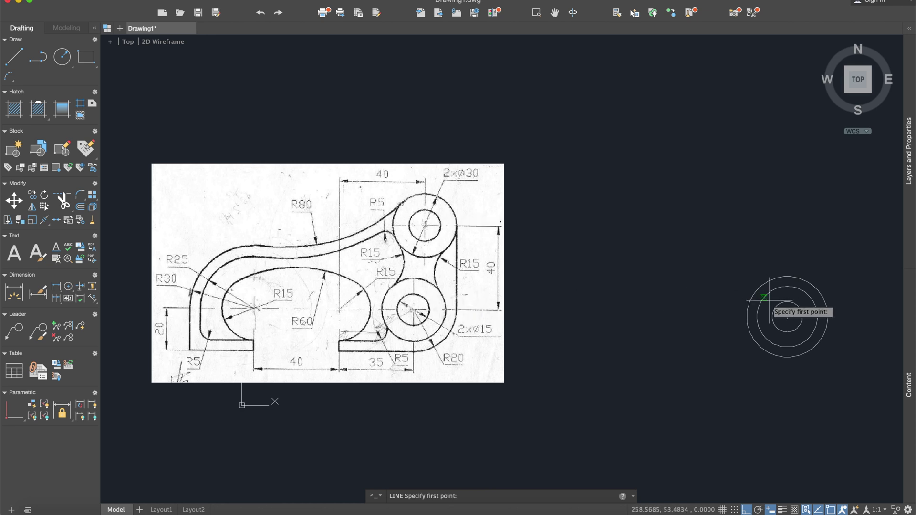
{"action": "left_click", "coordinate": [788, 317]}
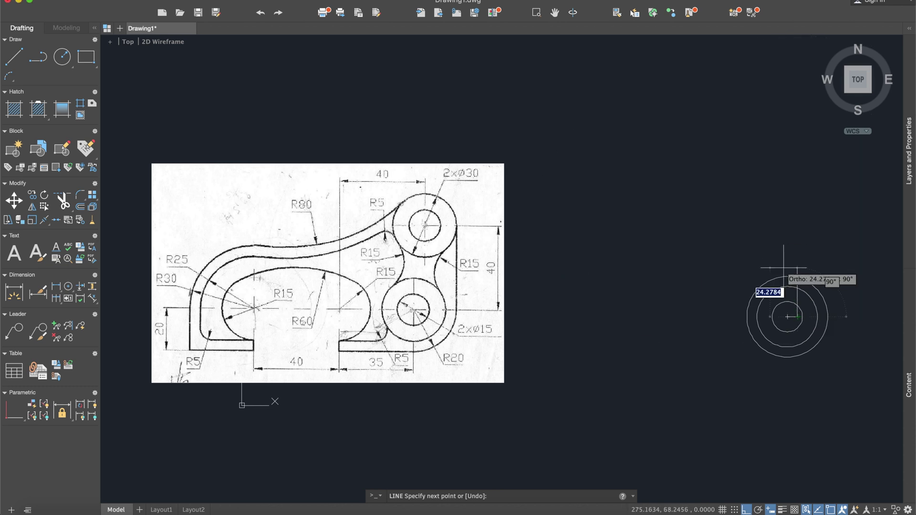
{"action": "type", "text": "40"}
{"action": "key", "text": "Return"}
{"action": "key", "text": "Return"}
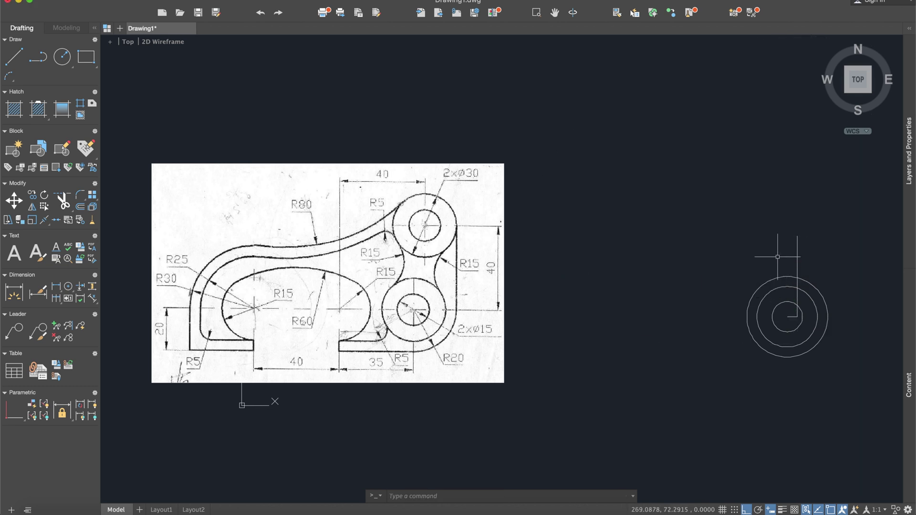
Draw concentric circles of radius 7.5 and 15 at the line's top end.
{"action": "left_click", "coordinate": [62, 57]}
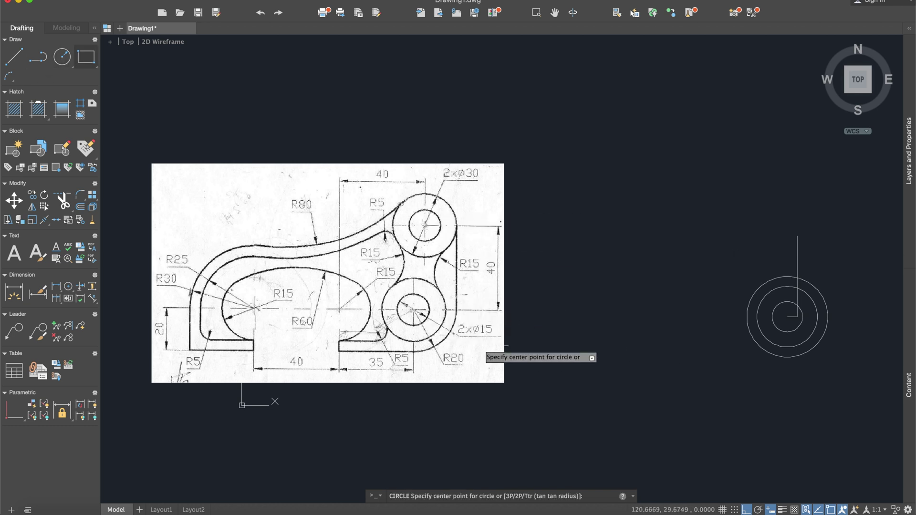
{"action": "left_click", "coordinate": [797, 236]}
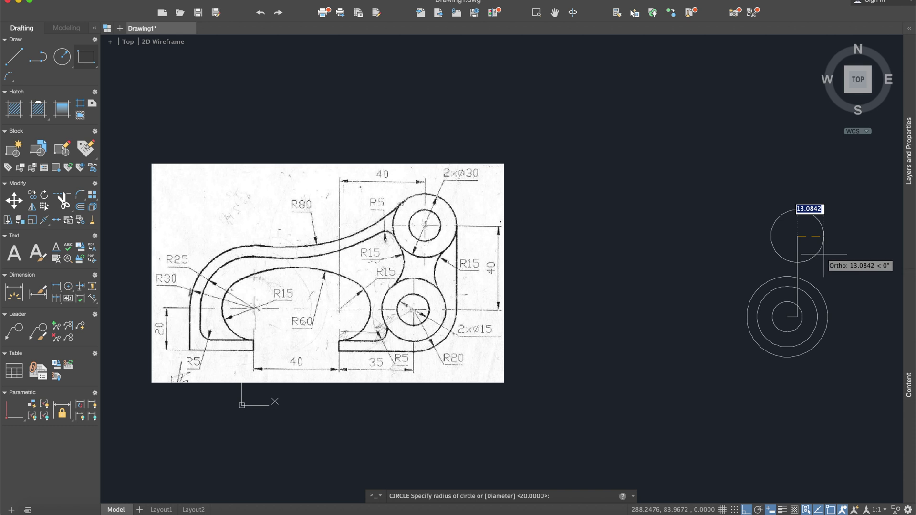
{"action": "type", "text": "7.5"}
{"action": "key", "text": "Return"}
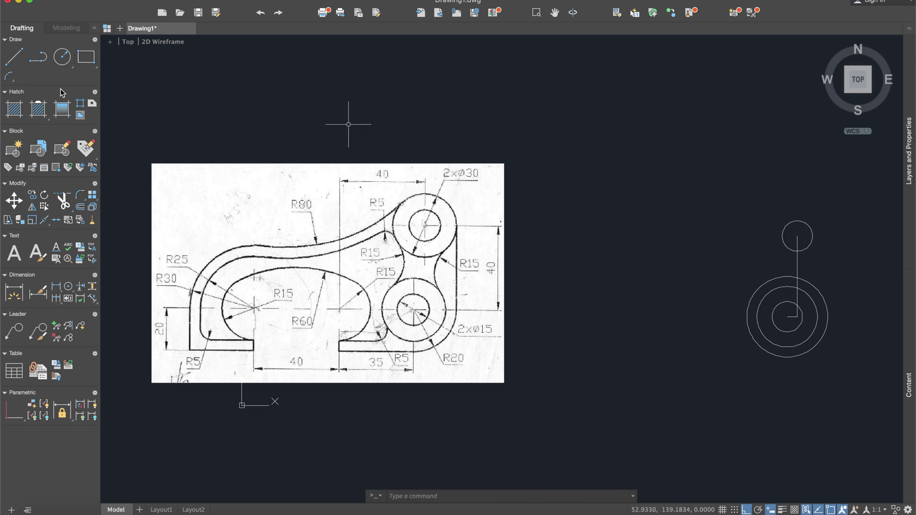
{"action": "left_click", "coordinate": [61, 66]}
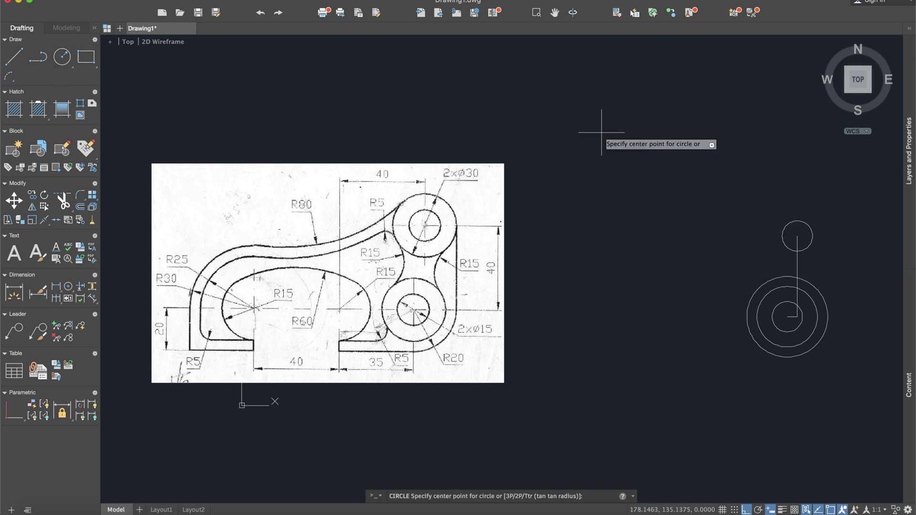
{"action": "left_click", "coordinate": [798, 237]}
{"action": "type", "text": "1"}
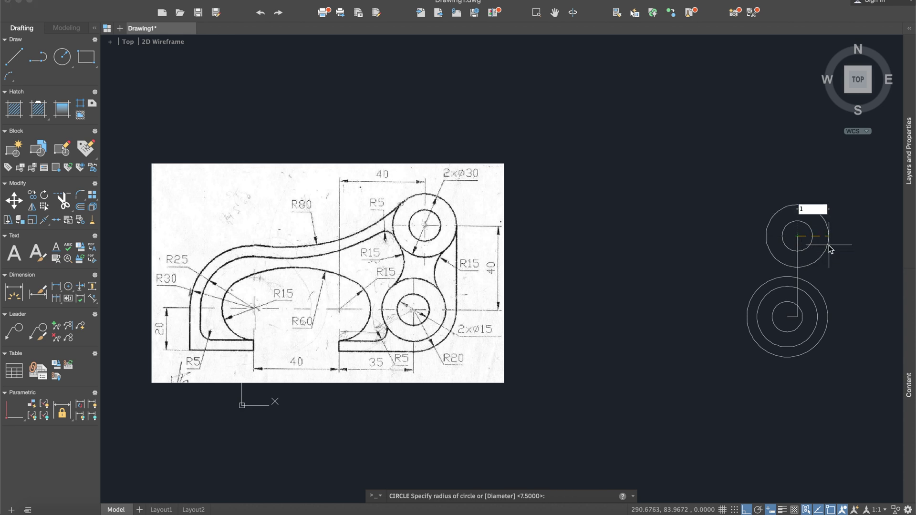
{"action": "type", "text": "5"}
{"action": "key", "text": "Return"}
Join the outer circles' right sides with a vertical line and select the centre line.
{"action": "left_click", "coordinate": [14, 57]}
{"action": "left_click", "coordinate": [797, 316]}
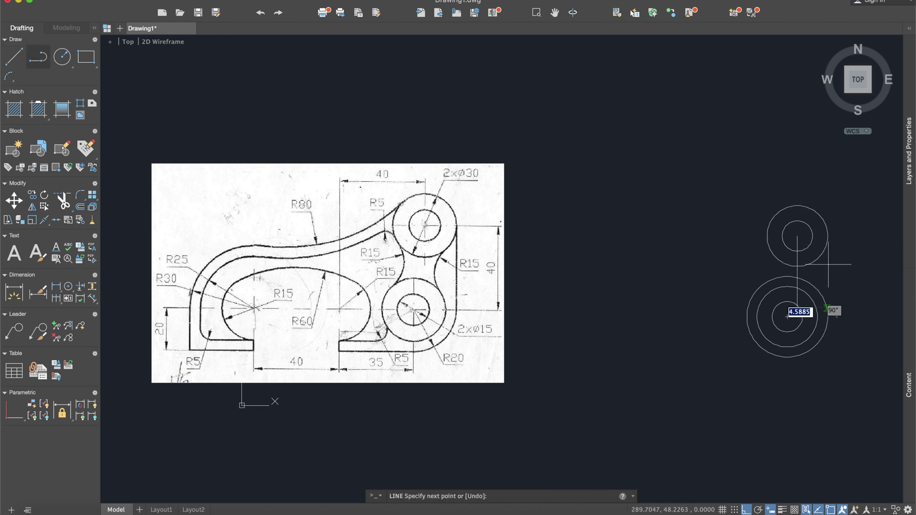
{"action": "left_click", "coordinate": [828, 237]}
{"action": "key", "text": "Return"}
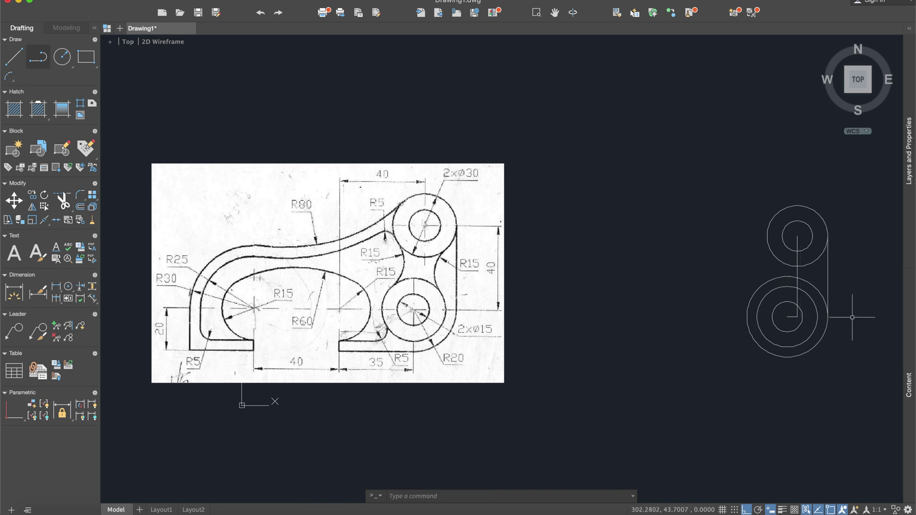
{"action": "middle_click_drag", "start_coordinate": [838, 310], "coordinate": [826, 312]}
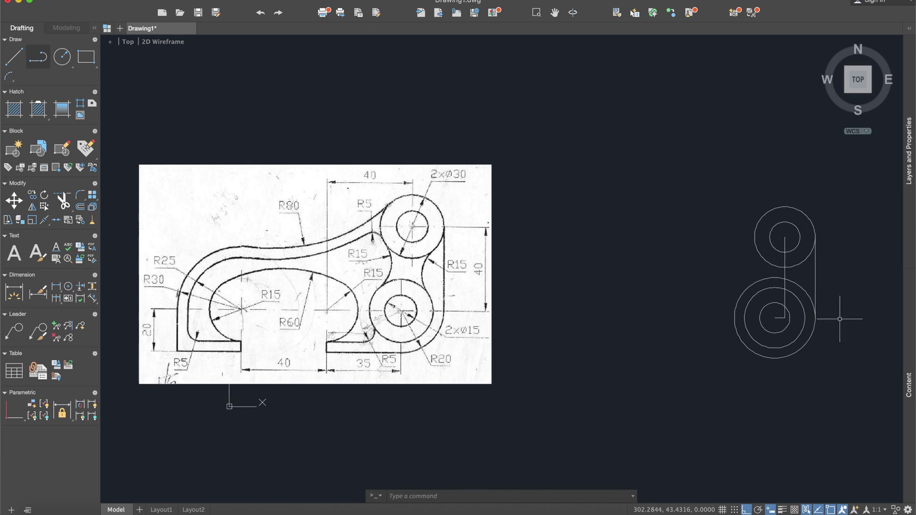
{"action": "left_click", "coordinate": [784, 274]}
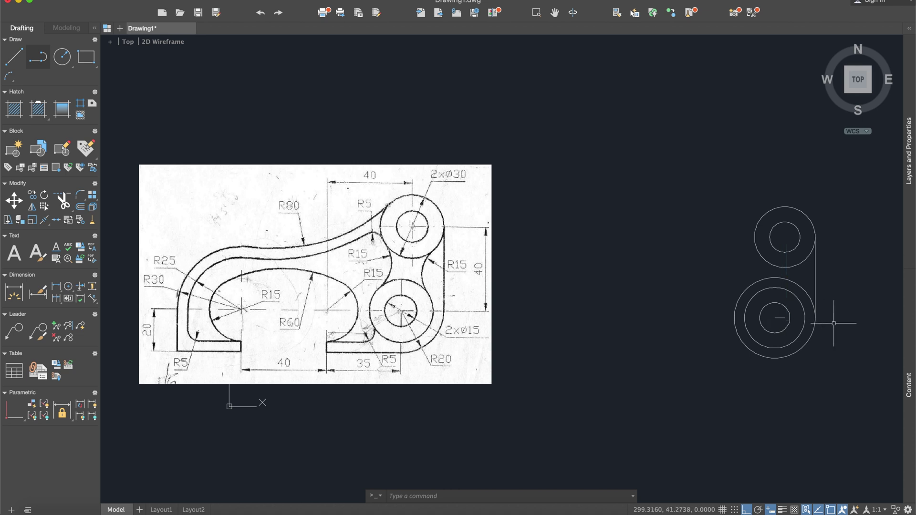
{"action": "left_click", "coordinate": [780, 318]}
Fillet the upper and lower circles together with a radius-15 arc.
{"action": "key", "text": "Escape"}
{"action": "type", "text": "fillet"}
{"action": "key", "text": "Return"}
{"action": "type", "text": "r"}
{"action": "key", "text": "Return"}
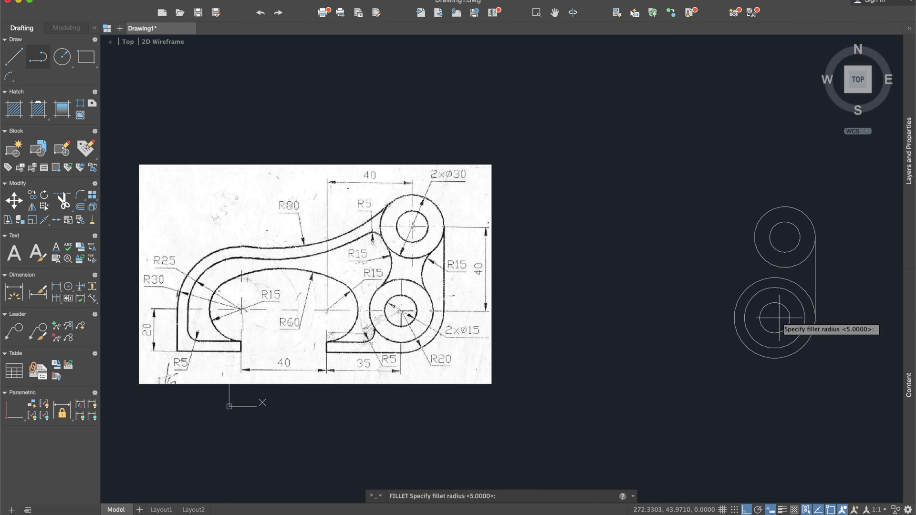
{"action": "type", "text": "15"}
{"action": "key", "text": "Return"}
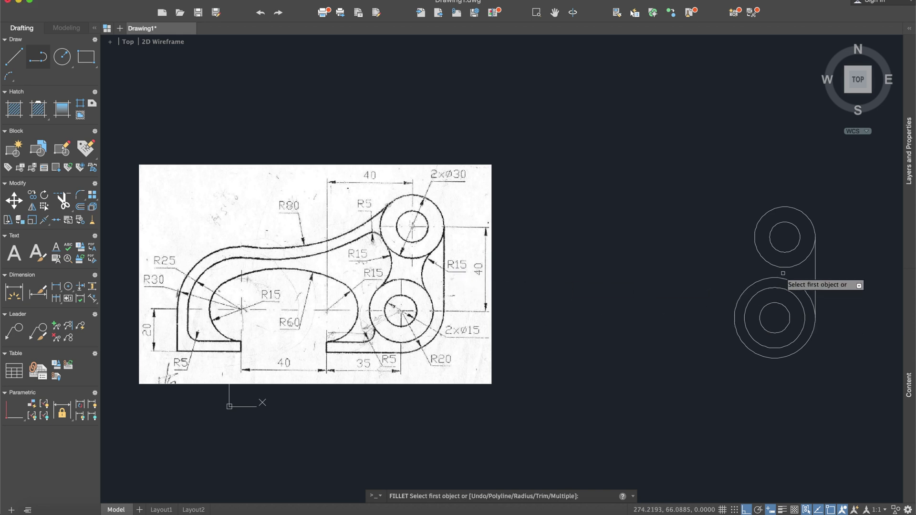
{"action": "left_click", "coordinate": [809, 257]}
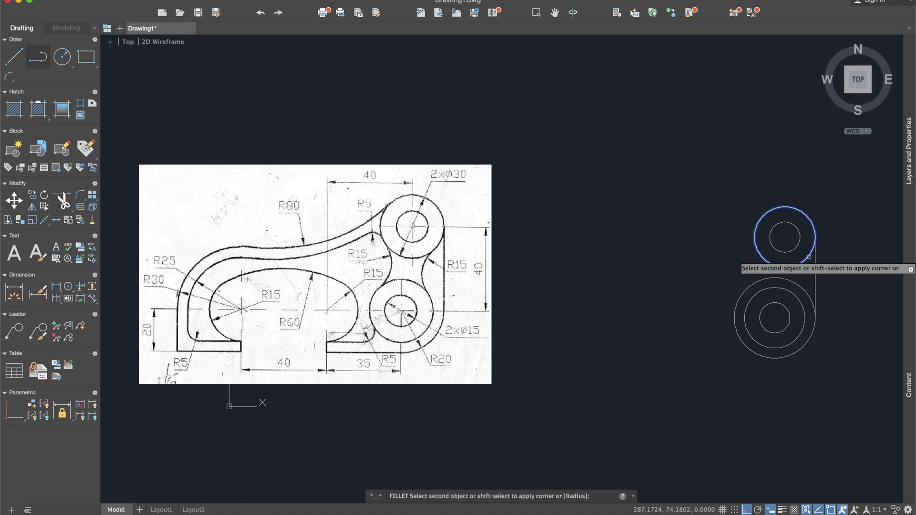
{"action": "left_click", "coordinate": [799, 303]}
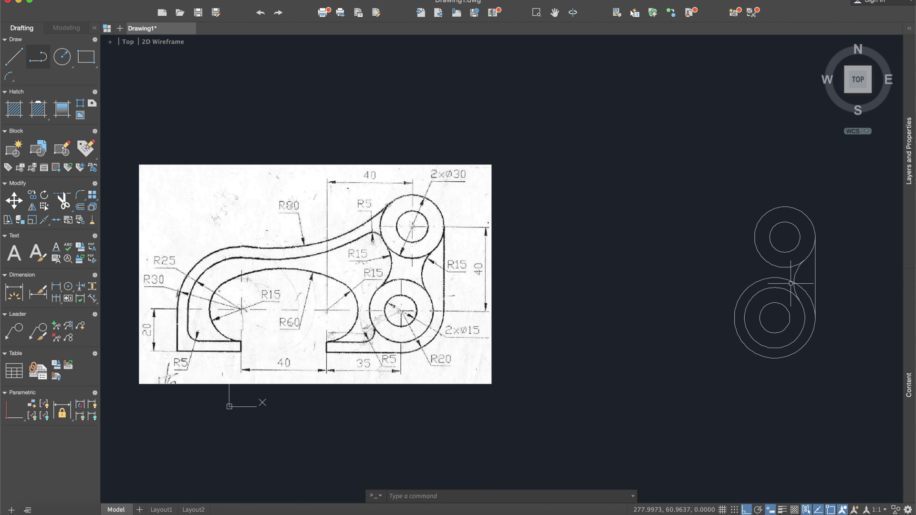
Add a second fillet arc between the top and bottom circles on the left side.
{"action": "type", "text": "illet"}
{"action": "key", "text": "Return"}
{"action": "type", "text": "r"}
{"action": "key", "text": "Return"}
{"action": "key", "text": "Return"}
{"action": "left_click", "coordinate": [757, 250]}
{"action": "left_click", "coordinate": [756, 292]}
Draw a 35-unit base line left from the lower circle's bottom, with a short vertical end.
{"action": "left_click", "coordinate": [14, 57]}
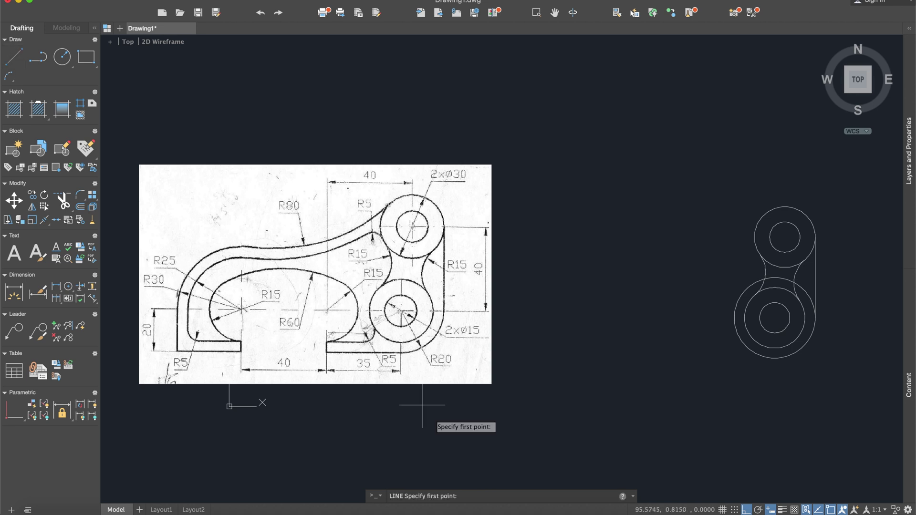
{"action": "left_click", "coordinate": [773, 358]}
{"action": "type", "text": "35"}
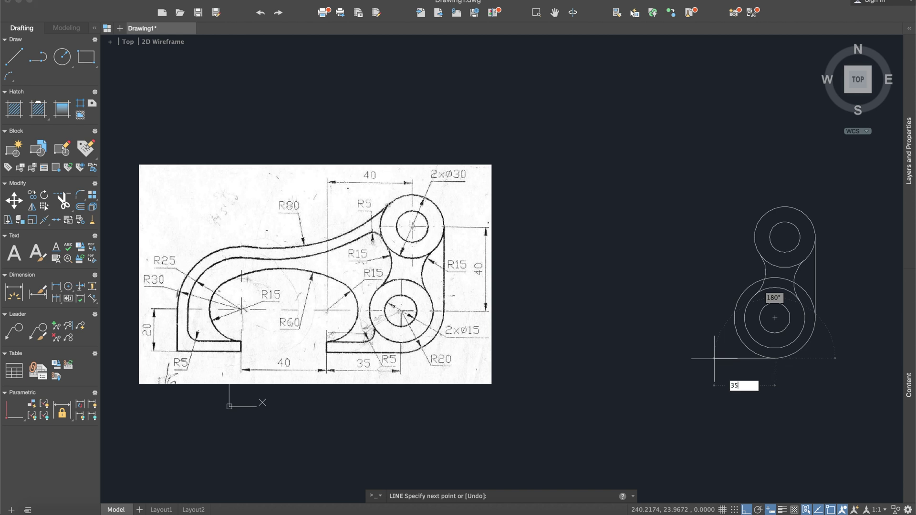
{"action": "key", "text": "Return"}
{"action": "key", "text": "Escape"}
{"action": "left_click", "coordinate": [14, 56]}
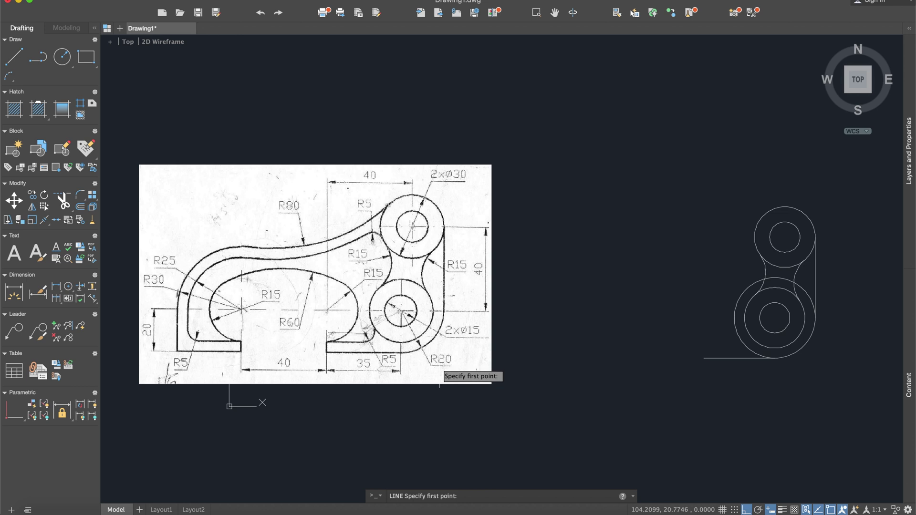
{"action": "left_click", "coordinate": [704, 357]}
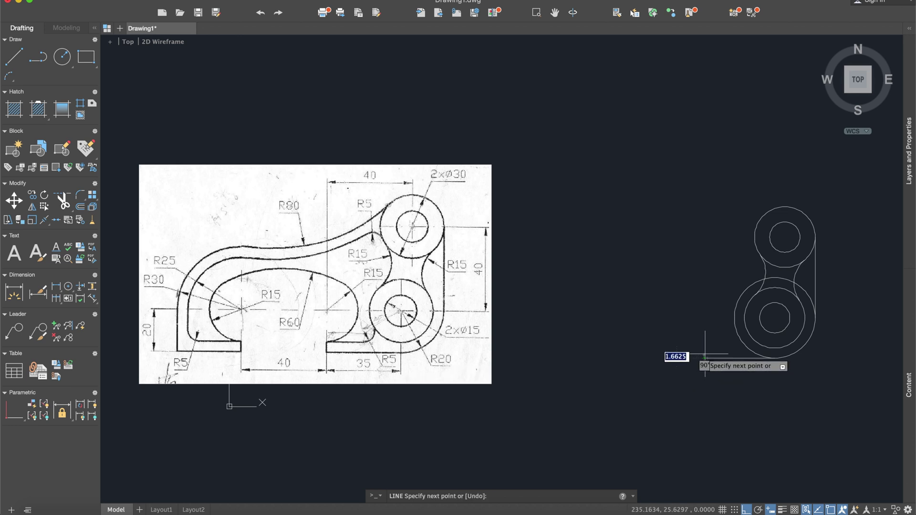
{"action": "left_click", "coordinate": [704, 347]}
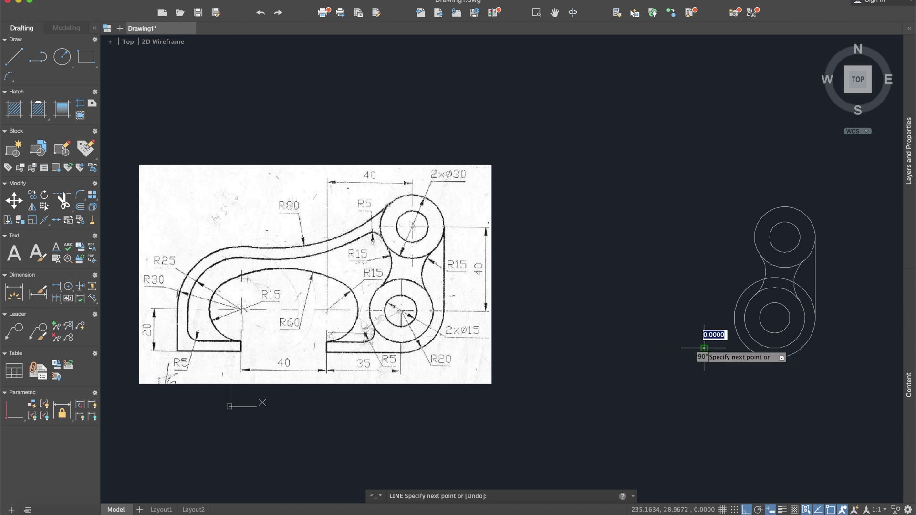
{"action": "key", "text": "Escape"}
Offset the base line upward to make a parallel copy.
{"action": "type", "text": "f"}
{"action": "key", "text": "BackSpace"}
{"action": "type", "text": "o"}
{"action": "key", "text": "Return"}
{"action": "key", "text": "Return"}
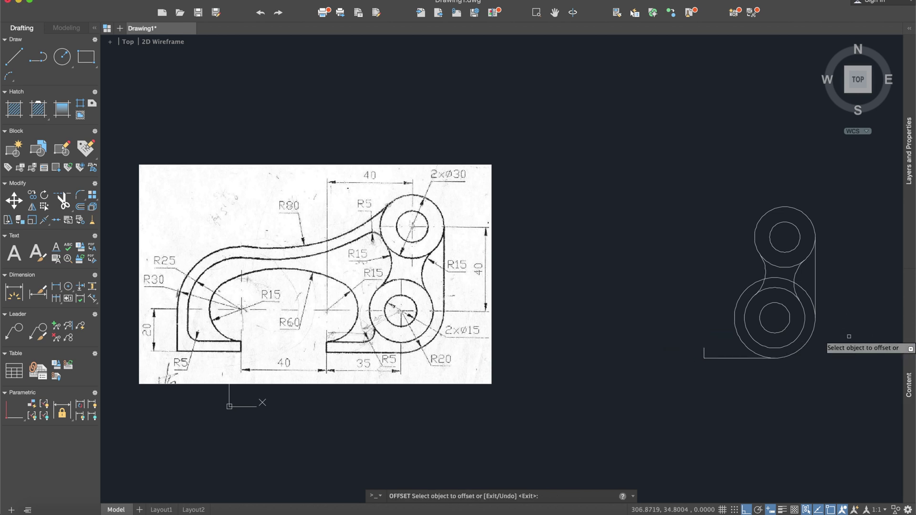
{"action": "left_click", "coordinate": [734, 358]}
{"action": "left_click", "coordinate": [744, 351]}
{"action": "key", "text": "Escape"}
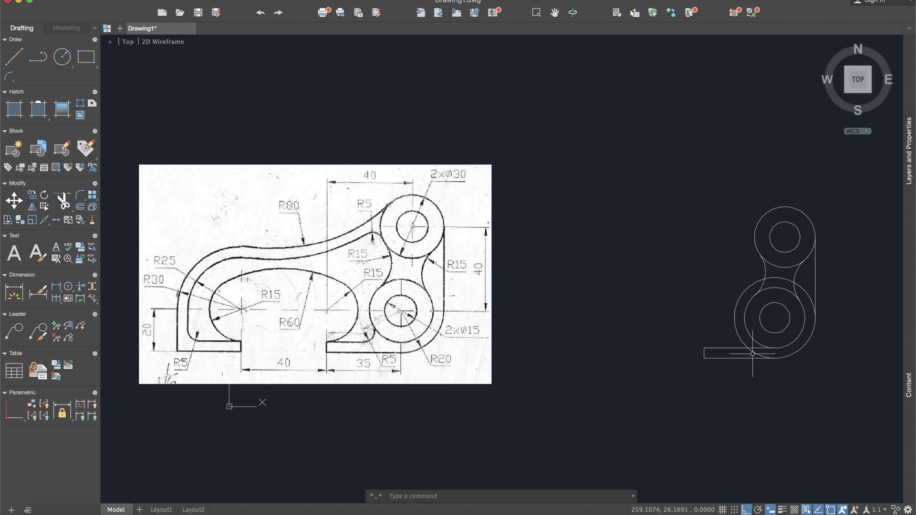
Fillet the upper base line into the large lower circle with radius 5.
{"action": "scroll", "coordinate": [752, 353], "scroll_direction": "up", "scroll_amount": 2}
{"action": "middle_click_drag", "start_coordinate": [290, 310], "coordinate": [379, 291]}
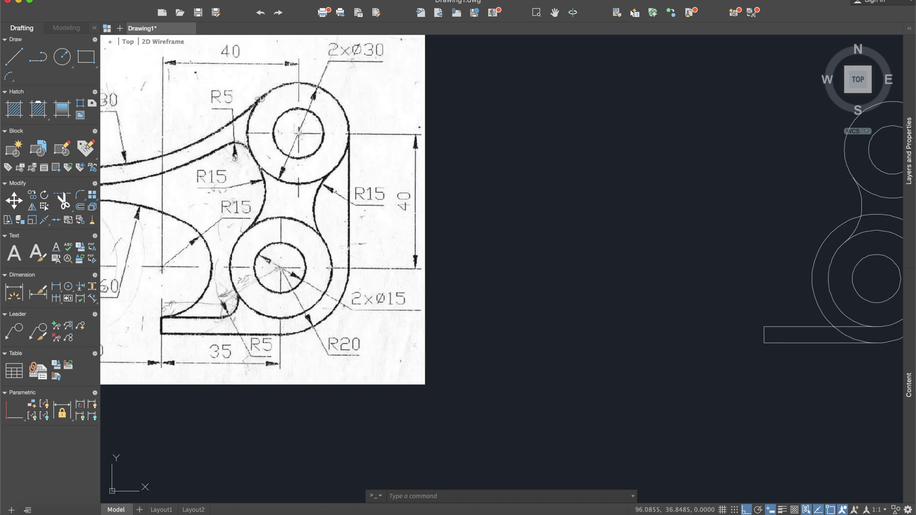
{"action": "scroll", "coordinate": [252, 307], "scroll_direction": "down", "scroll_amount": 2}
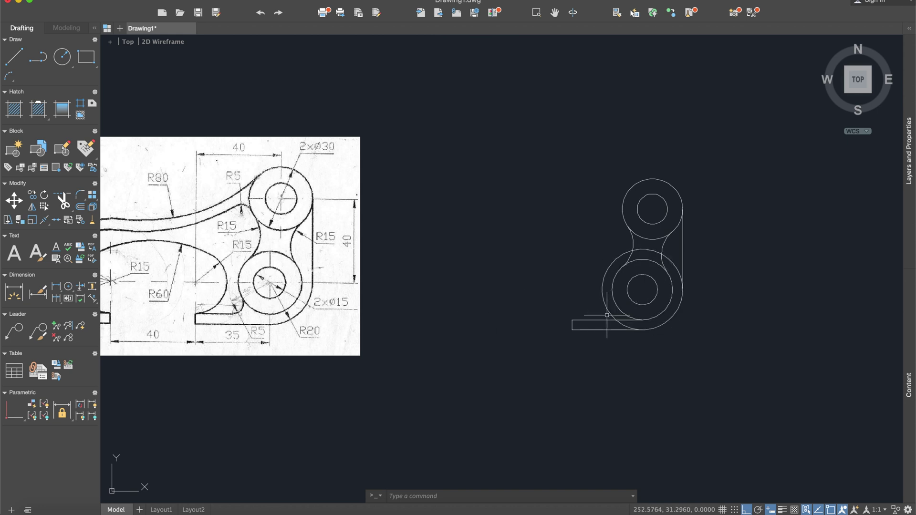
{"action": "key", "text": "Return"}
{"action": "type", "text": "r"}
{"action": "key", "text": "Return"}
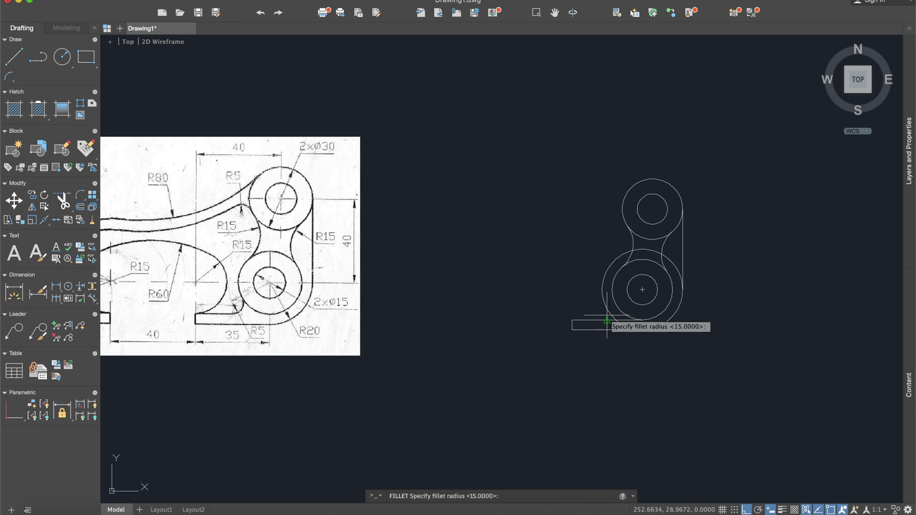
{"action": "type", "text": "5"}
{"action": "key", "text": "Return"}
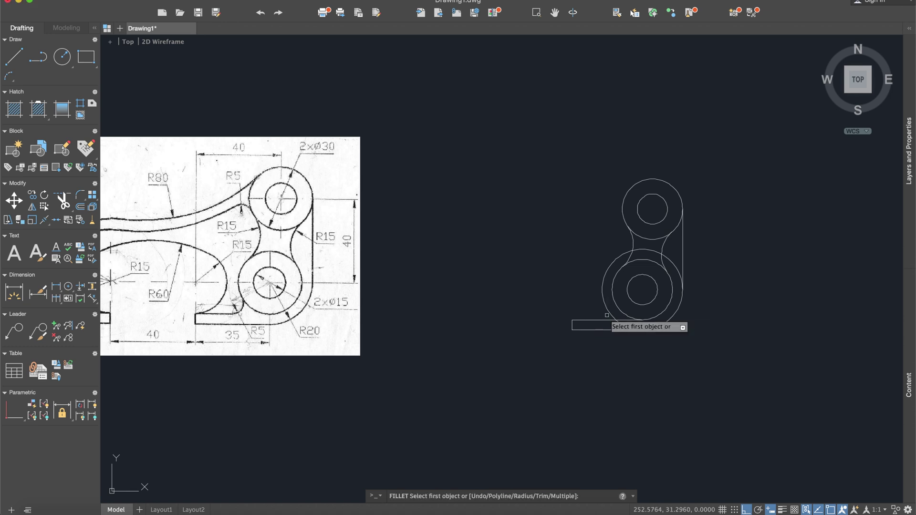
{"action": "left_click", "coordinate": [607, 319]}
{"action": "left_click", "coordinate": [612, 317]}
{"action": "scroll", "coordinate": [608, 337], "scroll_direction": "left", "scroll_amount": 3}
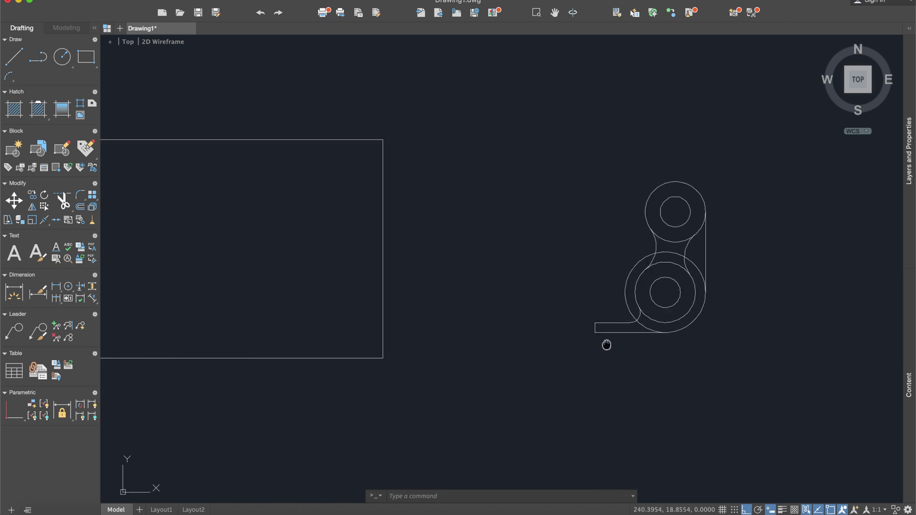
{"action": "scroll", "coordinate": [638, 356], "scroll_direction": "right", "scroll_amount": 1}
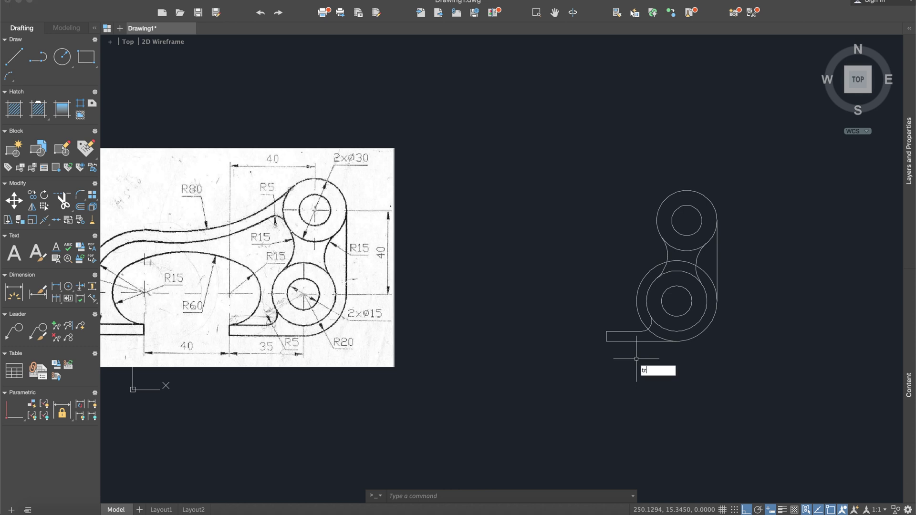
{"action": "key", "text": "Return"}
Trim the overlapping circle portions, using all outline edges as cutting edges.
{"action": "left_click", "coordinate": [766, 348]}
{"action": "left_click", "coordinate": [588, 160]}
{"action": "key", "text": "Return"}
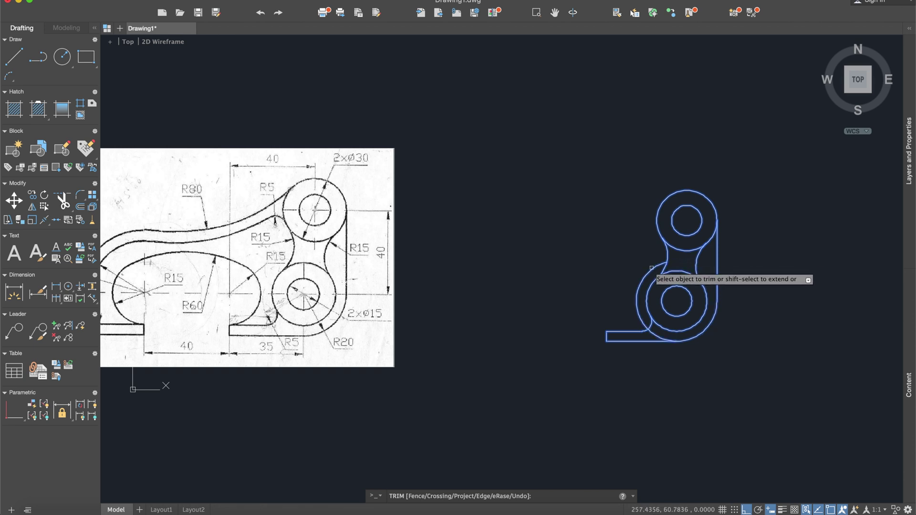
{"action": "scroll", "coordinate": [655, 328], "scroll_direction": "up", "scroll_amount": 2}
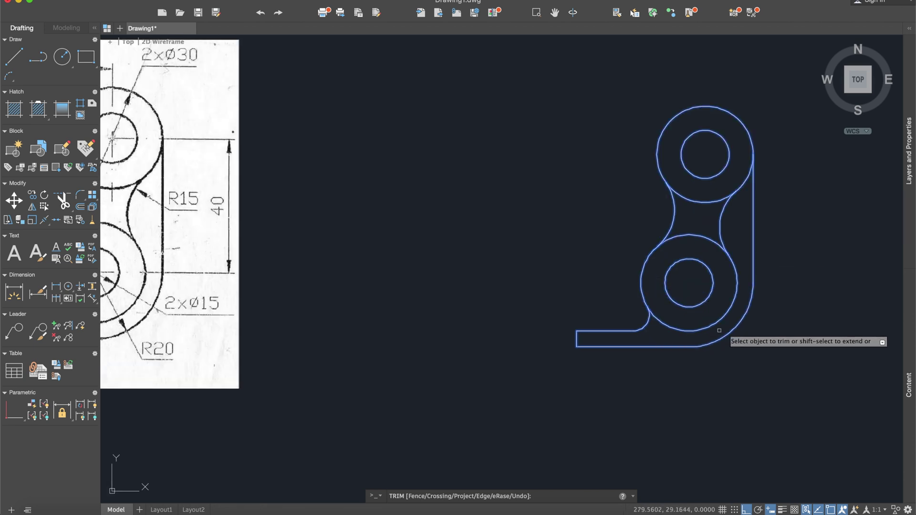
{"action": "scroll", "coordinate": [691, 335], "scroll_direction": "down", "scroll_amount": 2}
{"action": "key", "text": "Escape"}
{"action": "scroll", "coordinate": [771, 337], "scroll_direction": "down", "scroll_amount": 2}
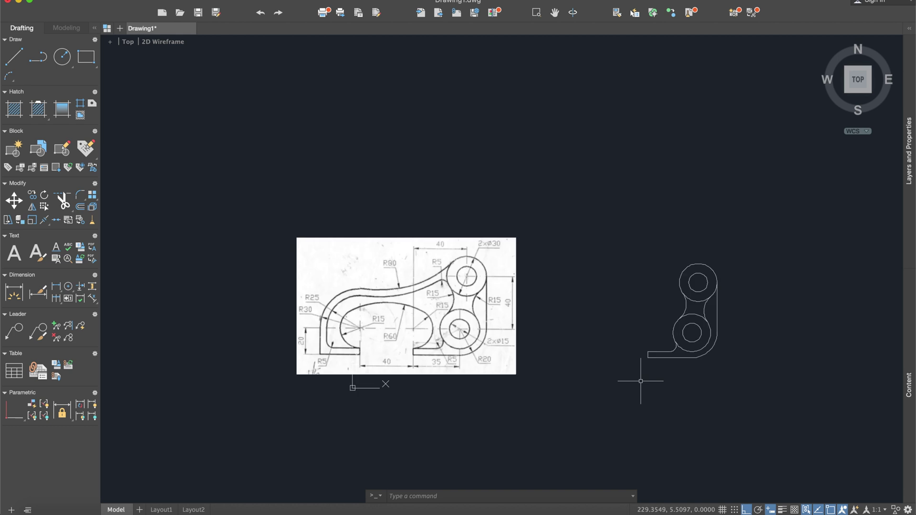
Draw a 40-unit line left from the base corner and a vertical end upward.
{"action": "scroll", "coordinate": [456, 334], "scroll_direction": "up", "scroll_amount": 2}
{"action": "middle_click_drag", "start_coordinate": [699, 327], "coordinate": [655, 328]}
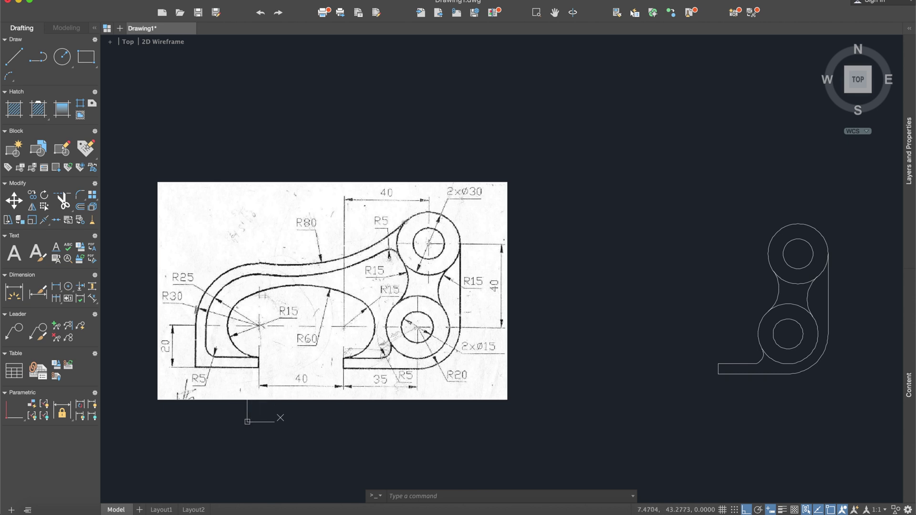
{"action": "left_click", "coordinate": [14, 57]}
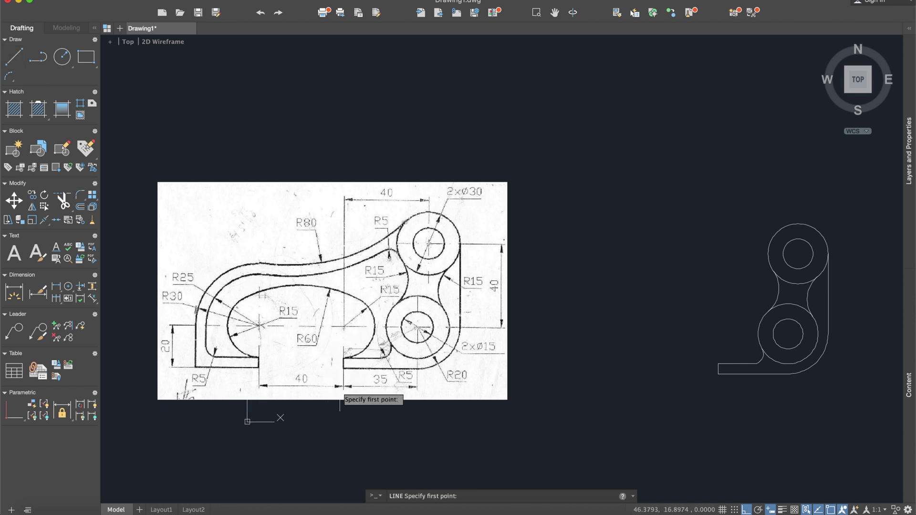
{"action": "left_click", "coordinate": [718, 365]}
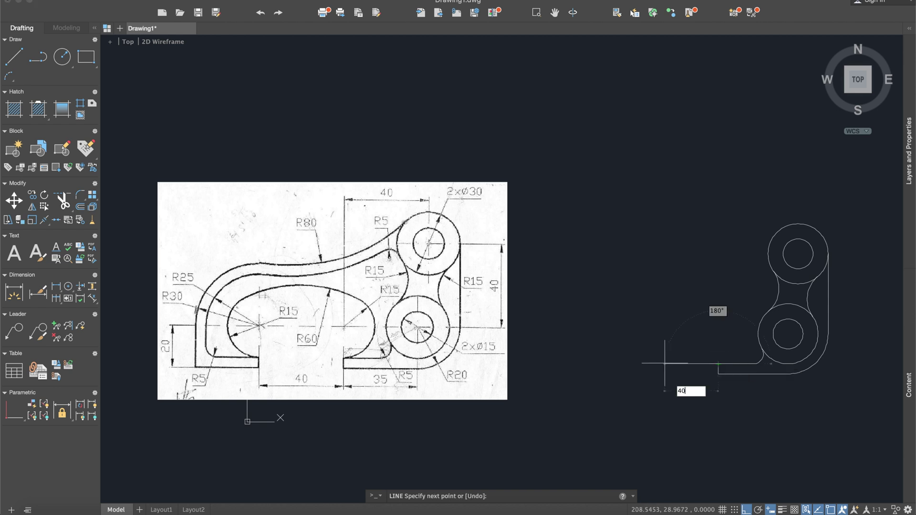
{"action": "left_click", "coordinate": [638, 364]}
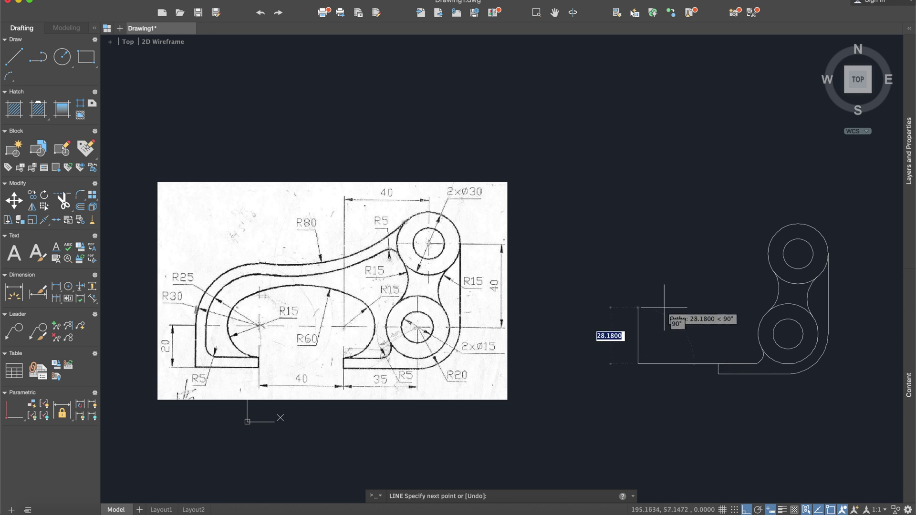
{"action": "left_click", "coordinate": [638, 334]}
{"action": "key", "text": "Return"}
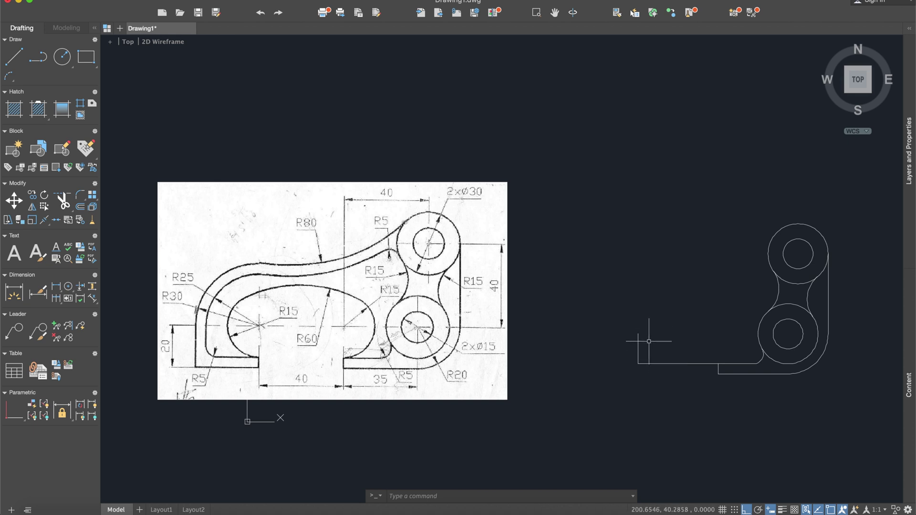
Draw a 40-unit line to the right from the top of the vertical end.
{"action": "left_click", "coordinate": [15, 59]}
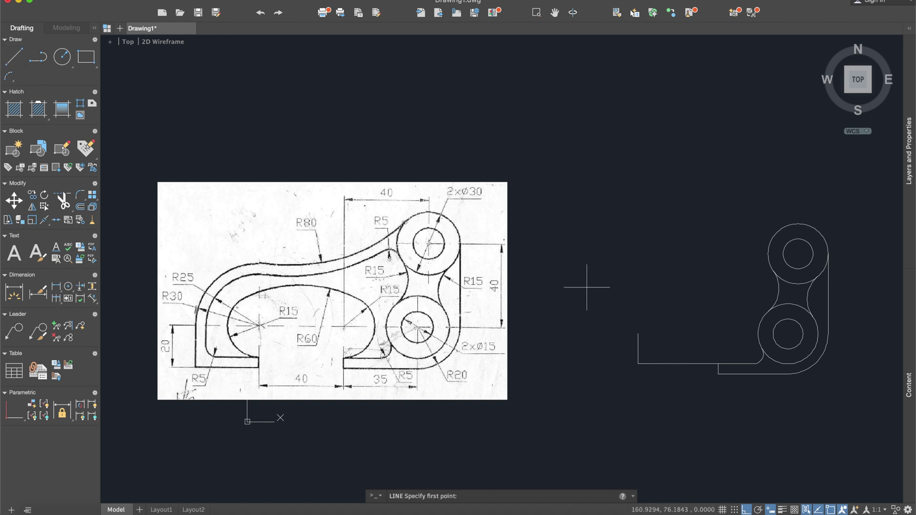
{"action": "left_click", "coordinate": [638, 334]}
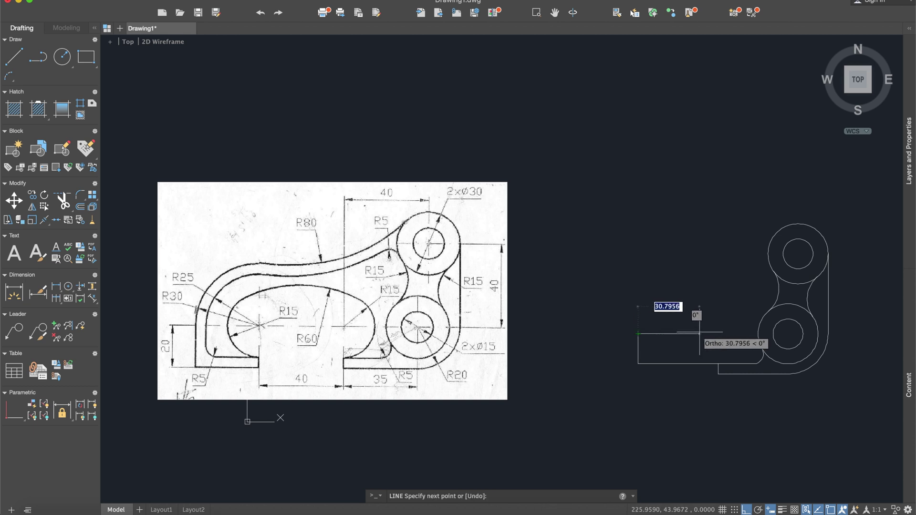
{"action": "type", "text": "4"}
{"action": "key", "text": "Return"}
{"action": "key", "text": "Return"}
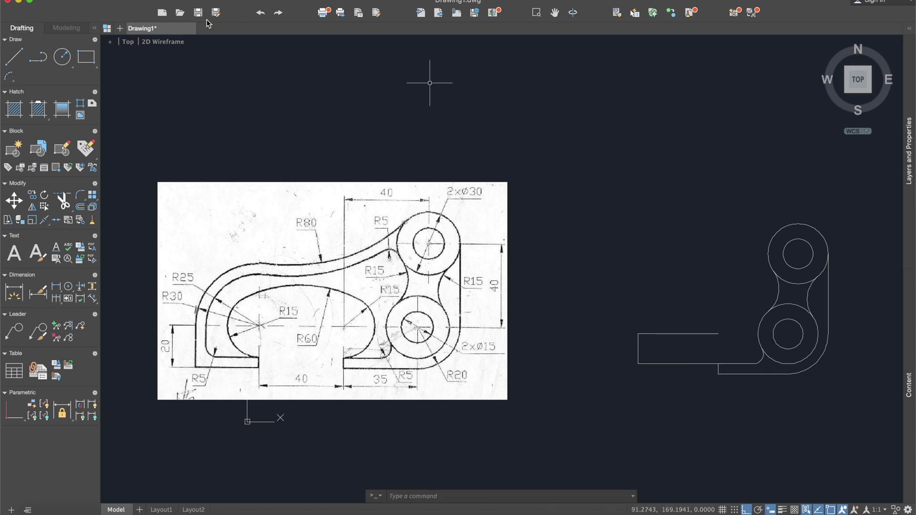
{"action": "left_click", "coordinate": [62, 57]}
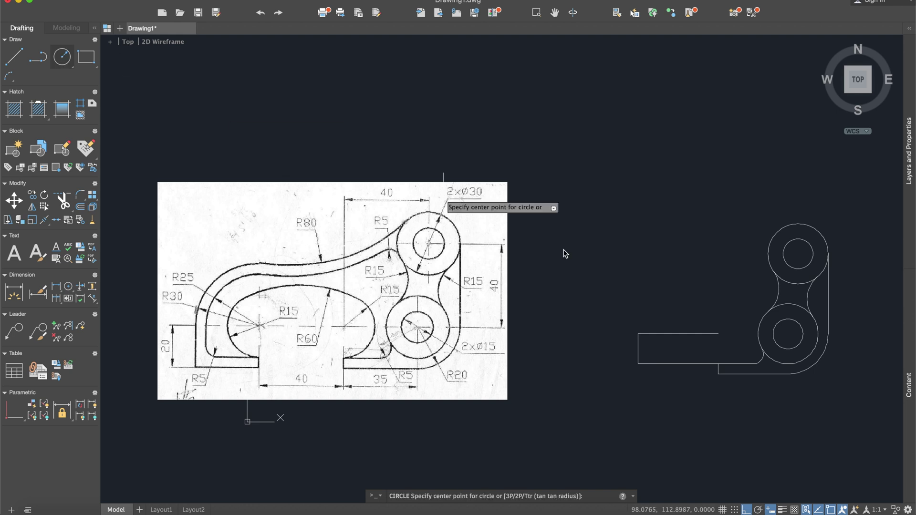
Draw radius-15 circles at the upper line's right end and at its left end.
{"action": "left_click", "coordinate": [718, 334]}
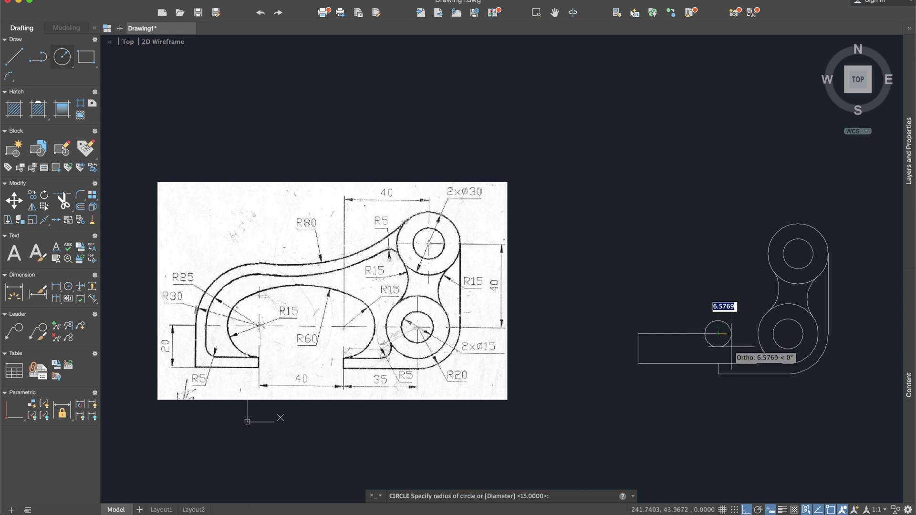
{"action": "type", "text": "15"}
{"action": "key", "text": "Return"}
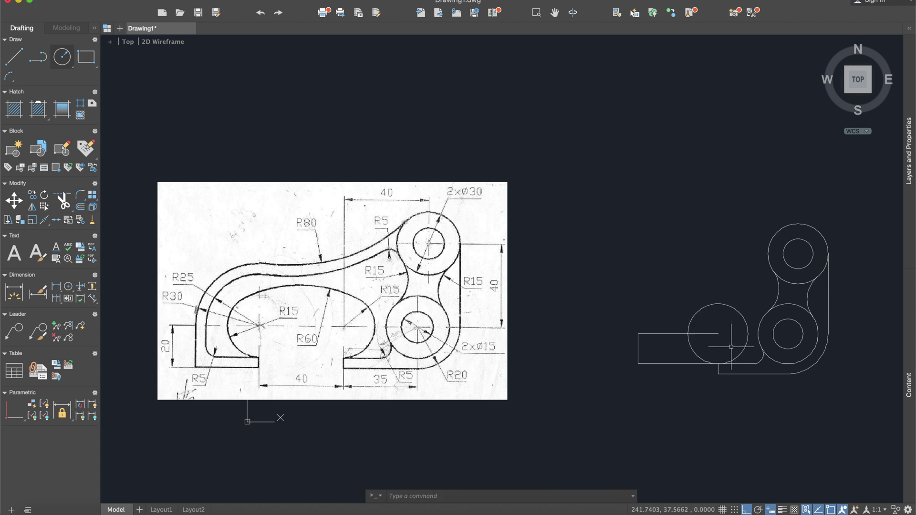
{"action": "left_click", "coordinate": [62, 57]}
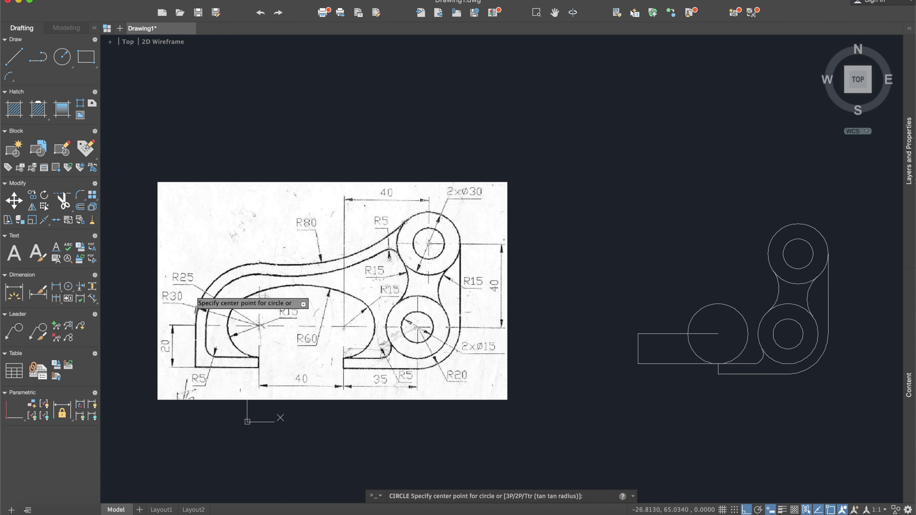
{"action": "left_click", "coordinate": [638, 334]}
{"action": "type", "text": "15"}
{"action": "key", "text": "Return"}
Add concentric radius-25 and radius-30 circles around the left-end centre.
{"action": "left_click", "coordinate": [62, 57]}
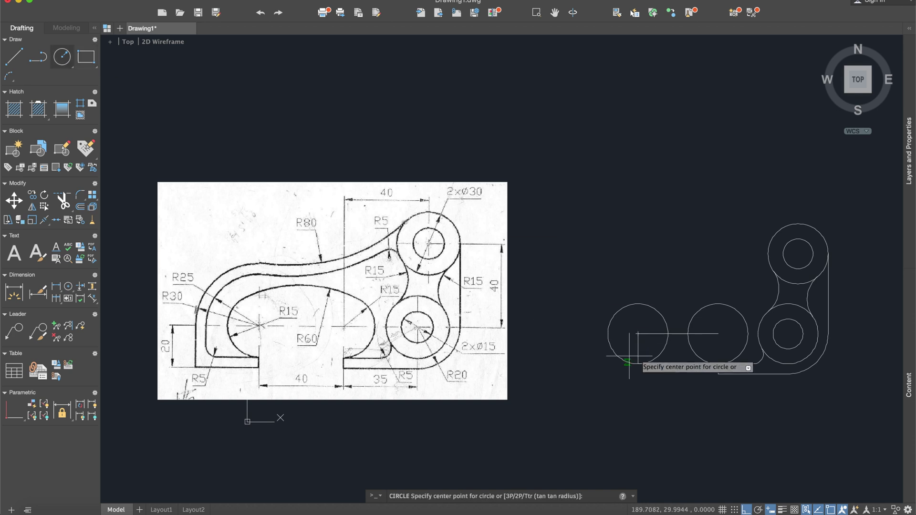
{"action": "left_click", "coordinate": [638, 333]}
{"action": "type", "text": "25"}
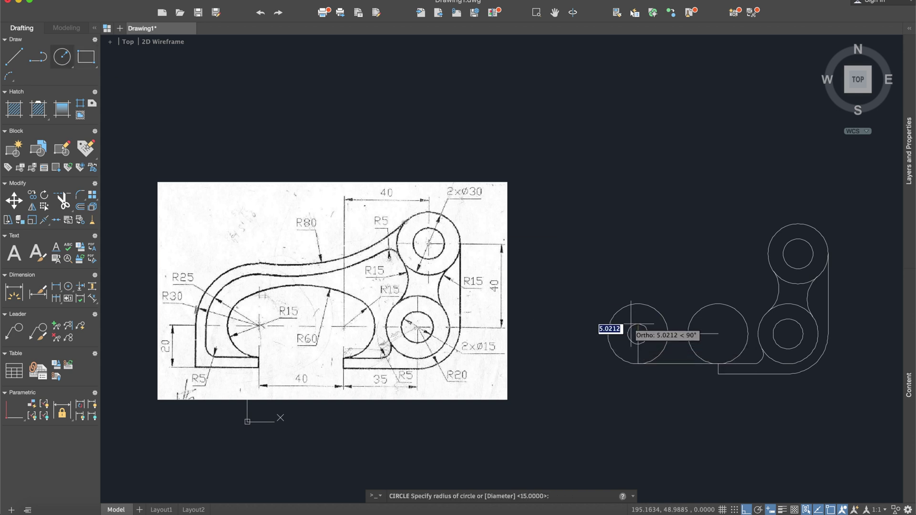
{"action": "key", "text": "Return"}
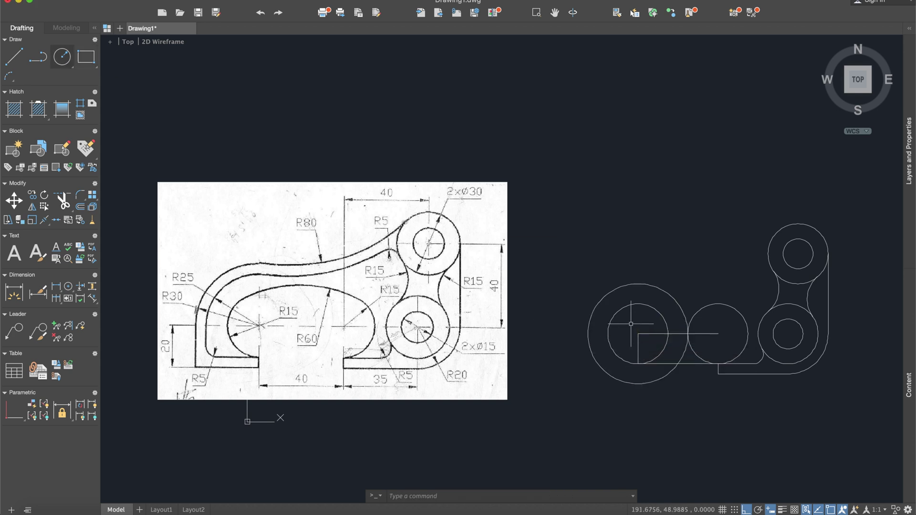
{"action": "left_click", "coordinate": [62, 57]}
{"action": "left_click", "coordinate": [638, 333]}
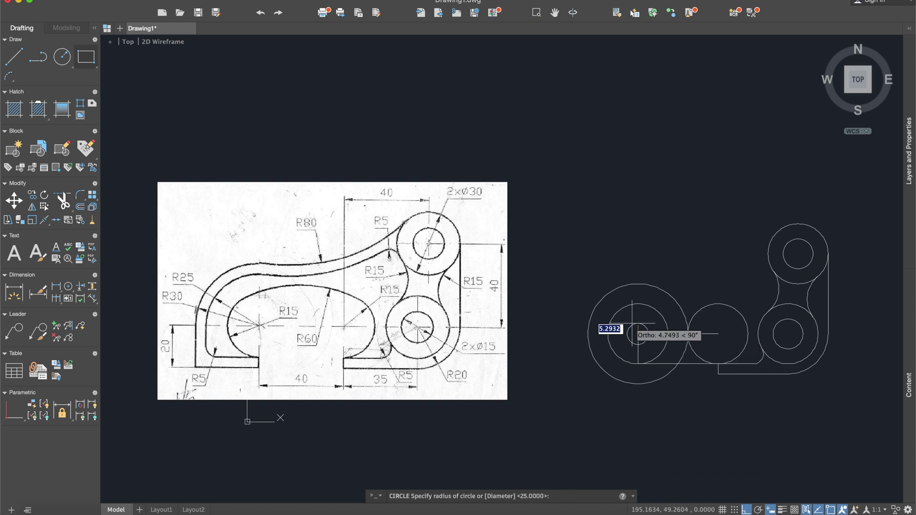
{"action": "type", "text": "30"}
{"action": "key", "text": "Return"}
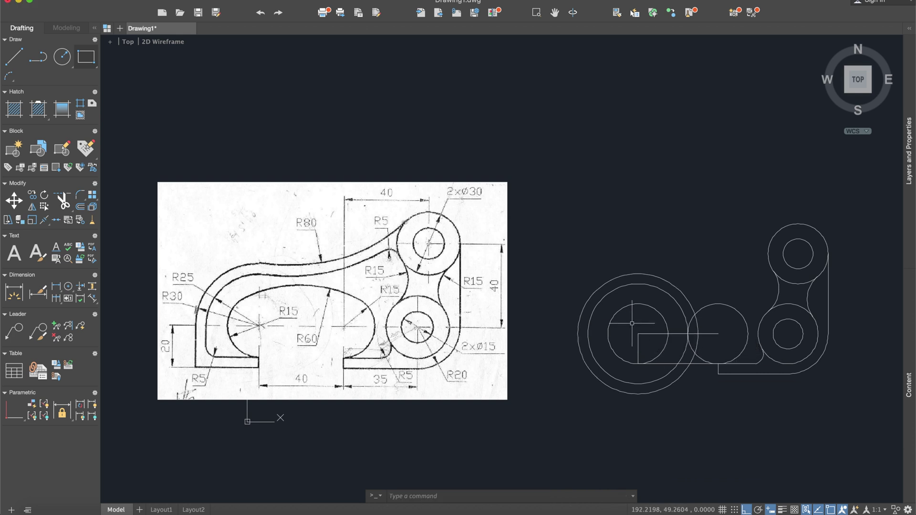
{"action": "scroll", "coordinate": [615, 336], "scroll_direction": "up", "scroll_amount": 3}
{"action": "scroll", "coordinate": [621, 334], "scroll_direction": "down", "scroll_amount": 3}
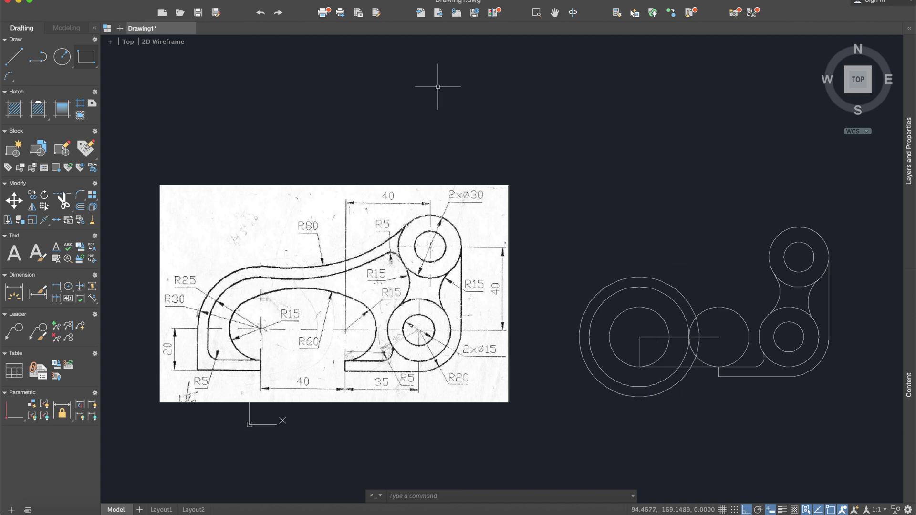
{"action": "left_click", "coordinate": [281, 0]}
{"action": "mouse_move", "coordinate": [307, 107]}
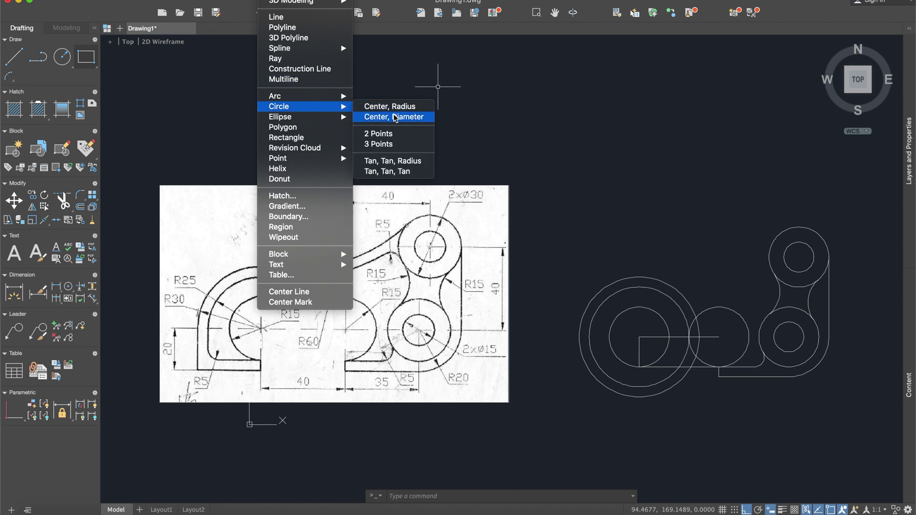
{"action": "left_click", "coordinate": [392, 160]}
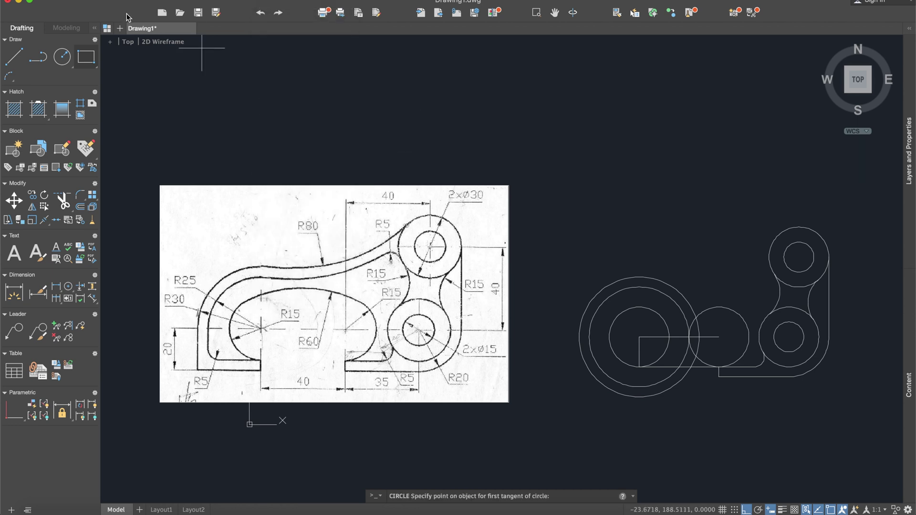
{"action": "mouse_move", "coordinate": [607, 198]}
{"action": "middle_mouse_down"}
{"action": "mouse_move", "coordinate": [522, 260]}
{"action": "mouse_move", "coordinate": [533, 257]}
{"action": "middle_mouse_up"}
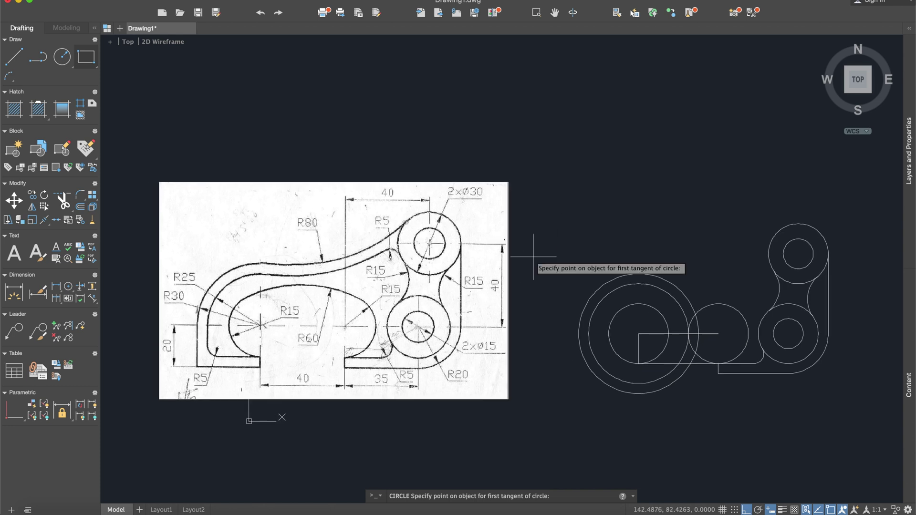
{"action": "left_click", "coordinate": [723, 302]}
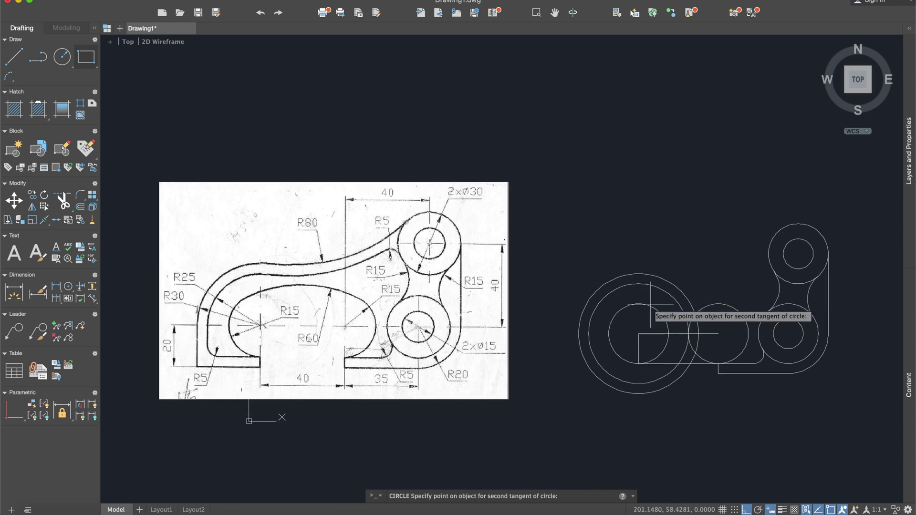
{"action": "left_click", "coordinate": [639, 303]}
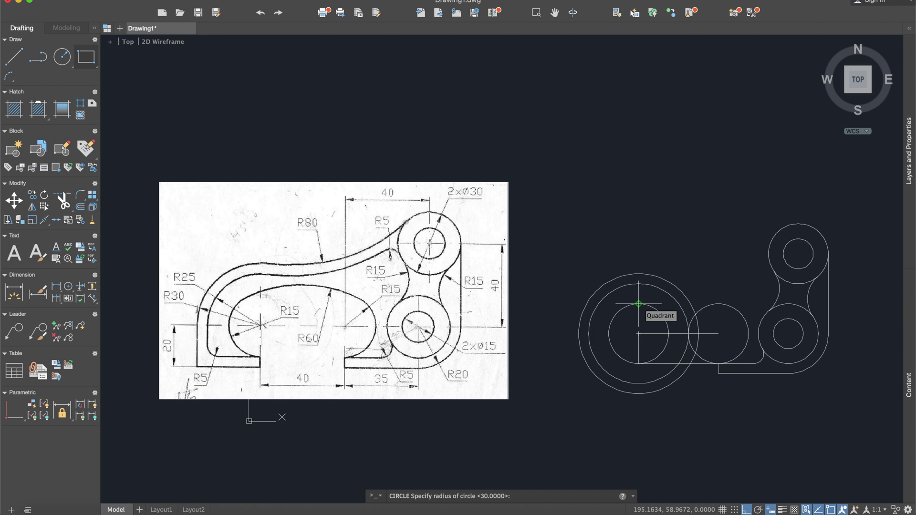
{"action": "type", "text": "60"}
{"action": "key", "text": "Return"}
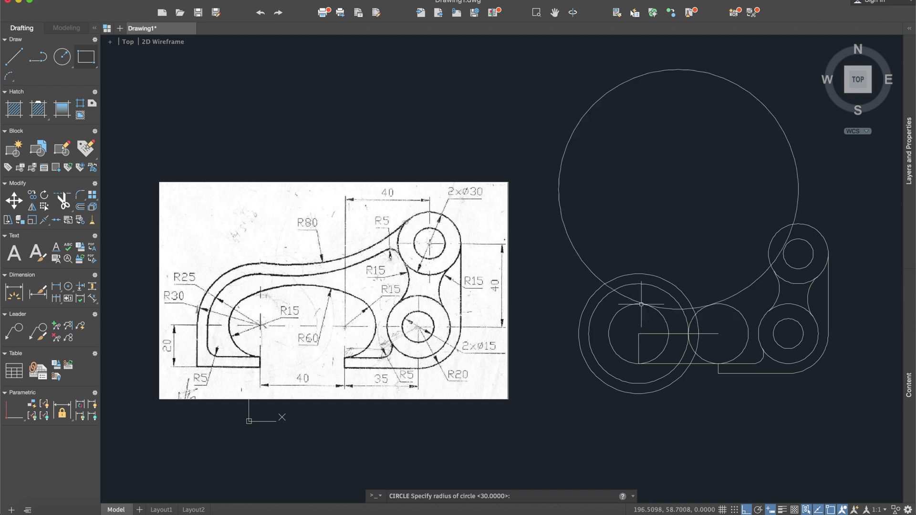
{"action": "left_click", "coordinate": [756, 280]}
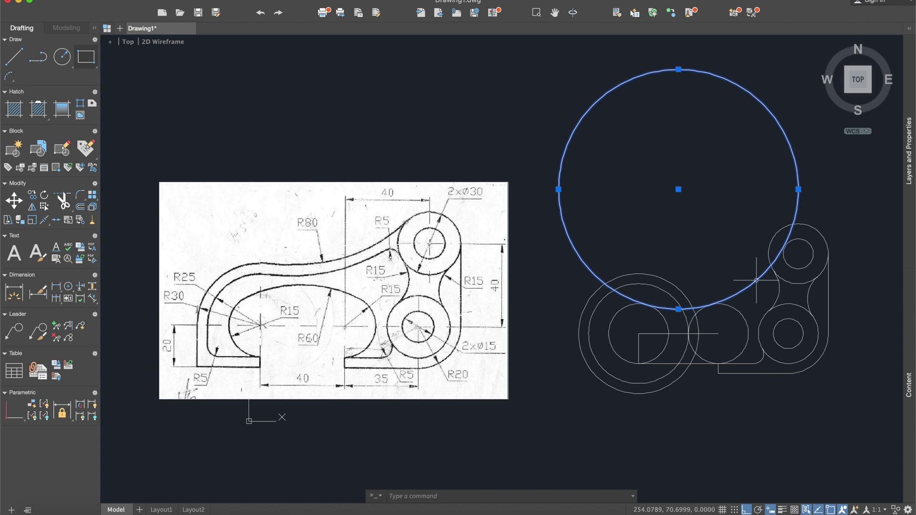
{"action": "key", "text": "Delete"}
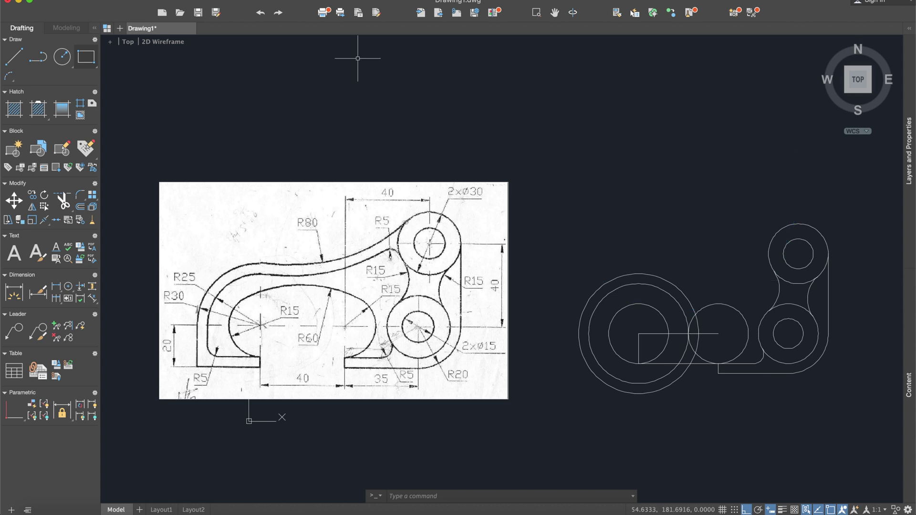
Draw a radius-60 circle tangent to the small middle circle and the large left circle.
{"action": "left_click", "coordinate": [275, 1]}
{"action": "mouse_move", "coordinate": [305, 106]}
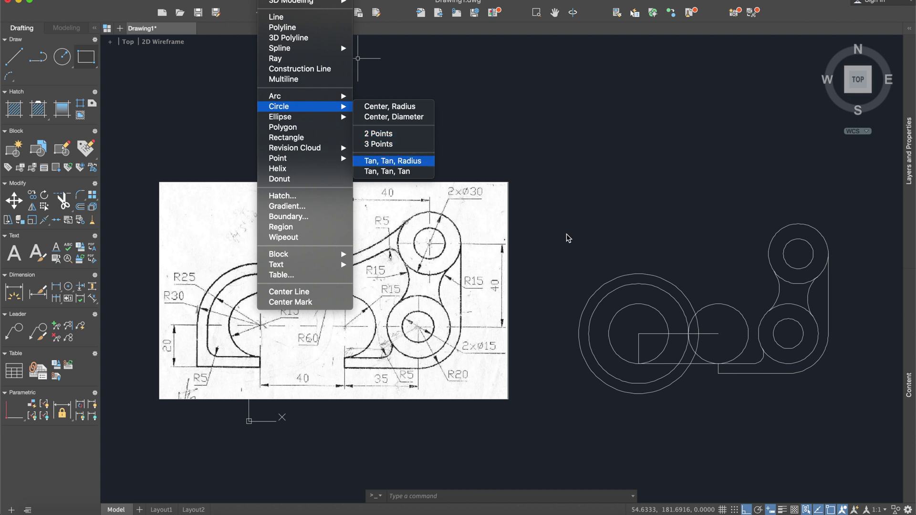
{"action": "left_click", "coordinate": [389, 161]}
{"action": "left_click", "coordinate": [738, 309]}
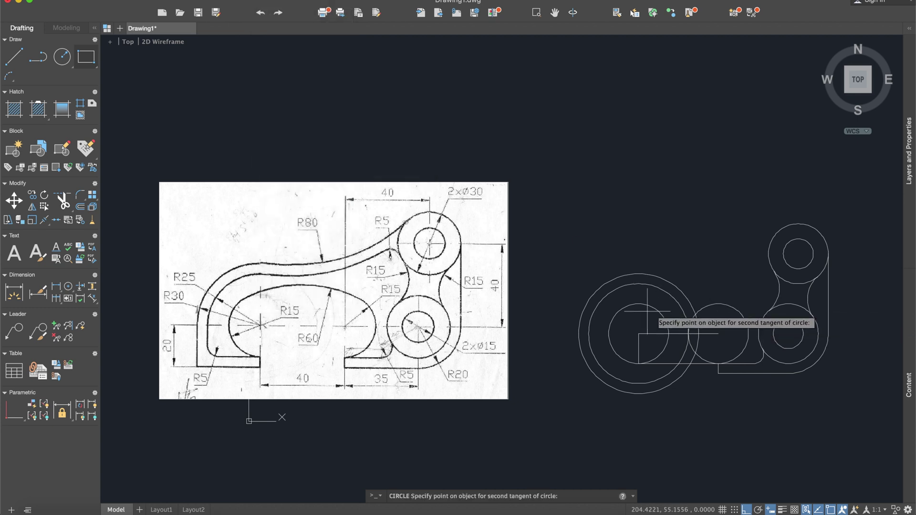
{"action": "left_click", "coordinate": [617, 313]}
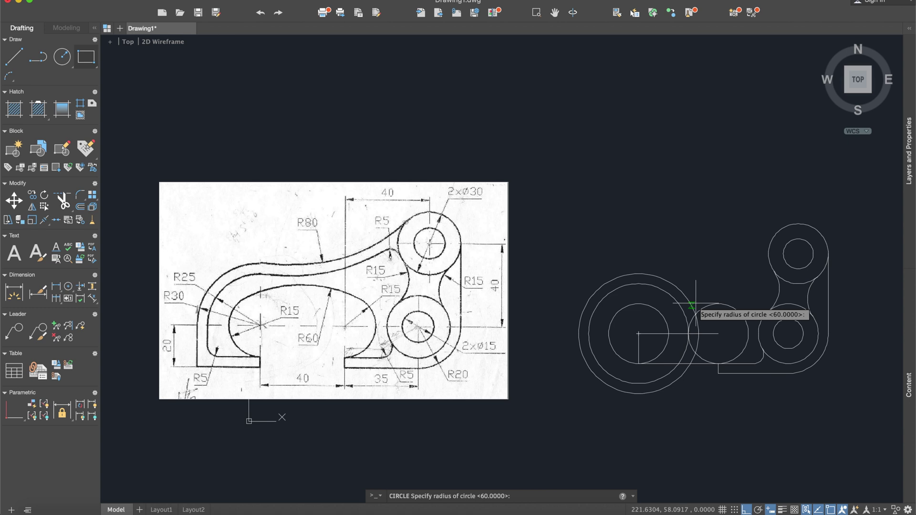
{"action": "type", "text": "60"}
{"action": "key", "text": "Return"}
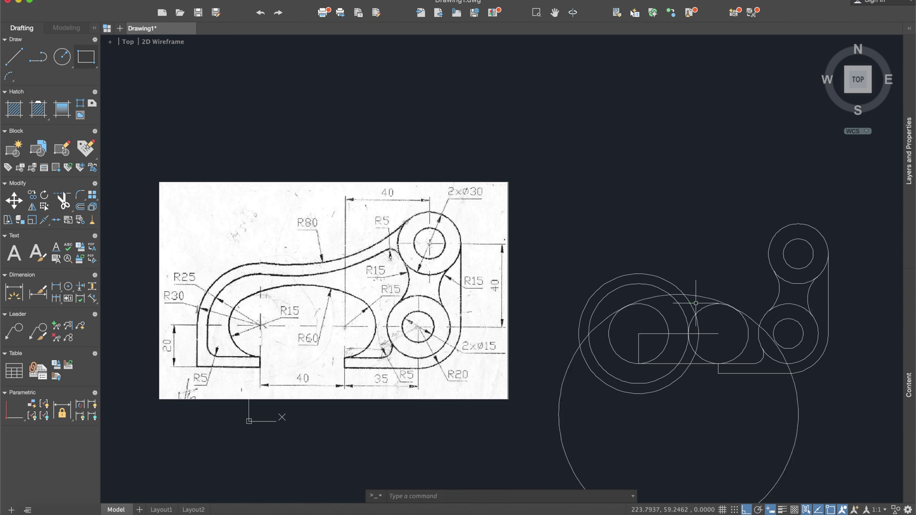
Start TRIM with all geometry crossing-selected as cutting edges.
{"action": "middle_click_drag", "start_coordinate": [791, 441], "coordinate": [769, 385]}
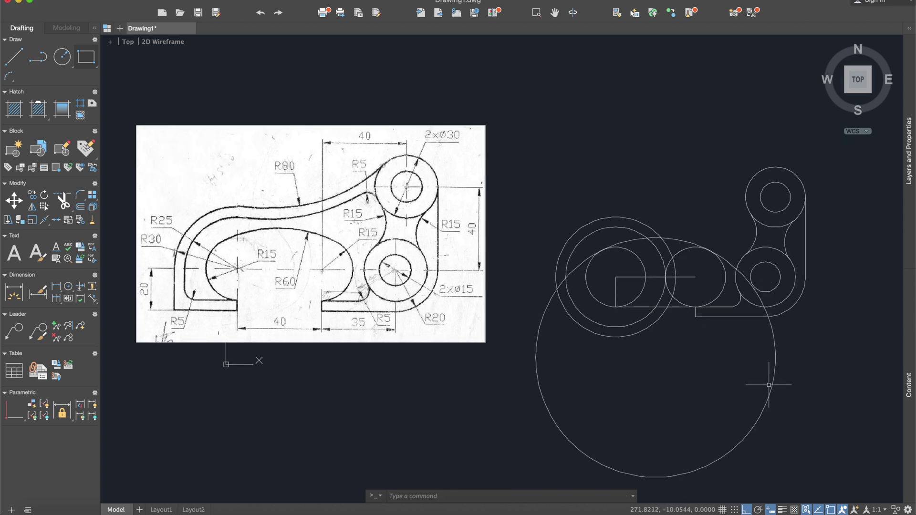
{"action": "type", "text": "tr"}
{"action": "key", "text": "Return"}
{"action": "left_click", "coordinate": [807, 489]}
{"action": "left_click", "coordinate": [499, 136]}
{"action": "key", "text": "Return"}
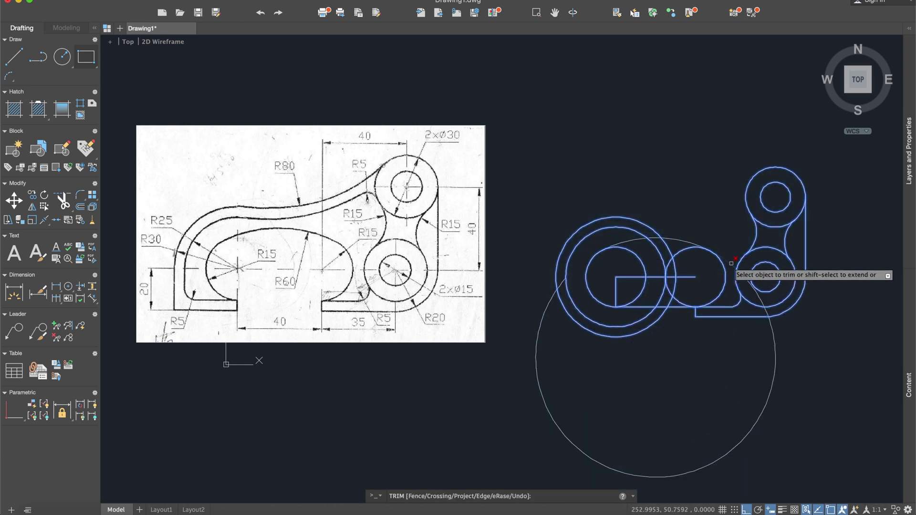
Delete the large radius-60 circle, the horizontal line and the left vertical line.
{"action": "key", "text": "Escape"}
{"action": "left_click", "coordinate": [766, 400]}
{"action": "key", "text": "Delete"}
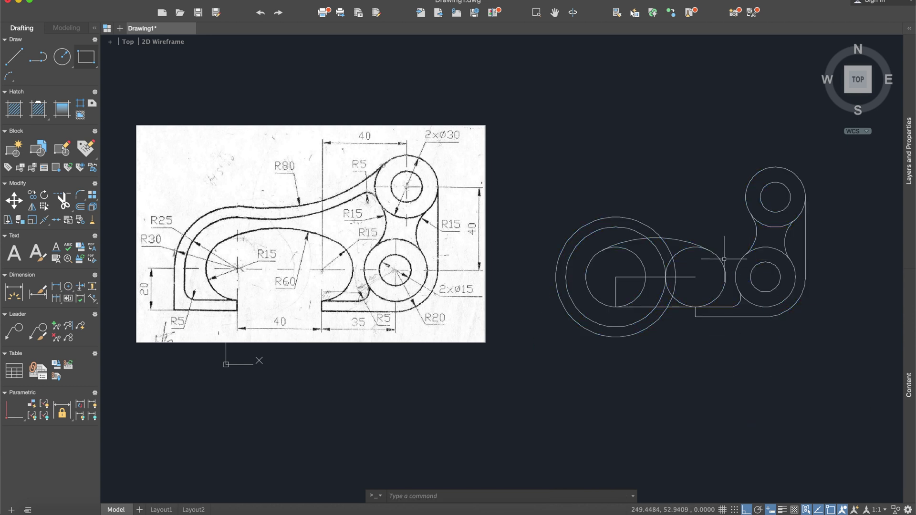
{"action": "scroll", "coordinate": [724, 259], "scroll_direction": "up", "scroll_amount": 3}
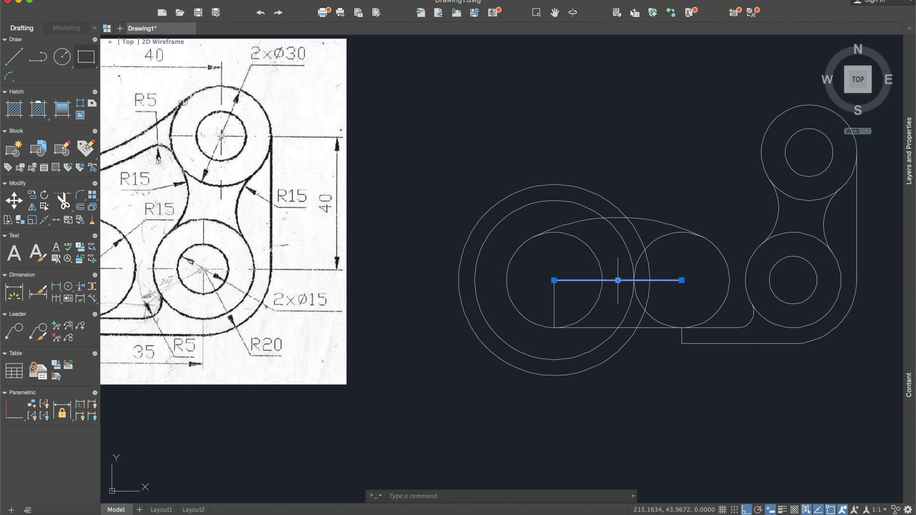
{"action": "key", "text": "Delete"}
{"action": "left_click", "coordinate": [530, 272]}
{"action": "left_click", "coordinate": [572, 331]}
{"action": "scroll", "coordinate": [556, 301], "scroll_direction": "down", "scroll_amount": 3}
{"action": "scroll", "coordinate": [560, 303], "scroll_direction": "up", "scroll_amount": 3}
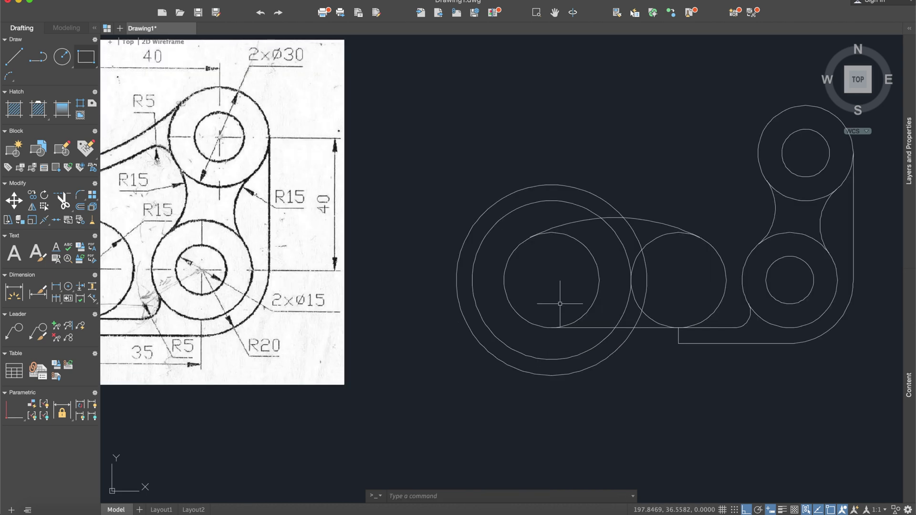
Trim the outer circle's lower-left arc and the small inner circle's right arc.
{"action": "type", "text": "m"}
{"action": "key", "text": "Return"}
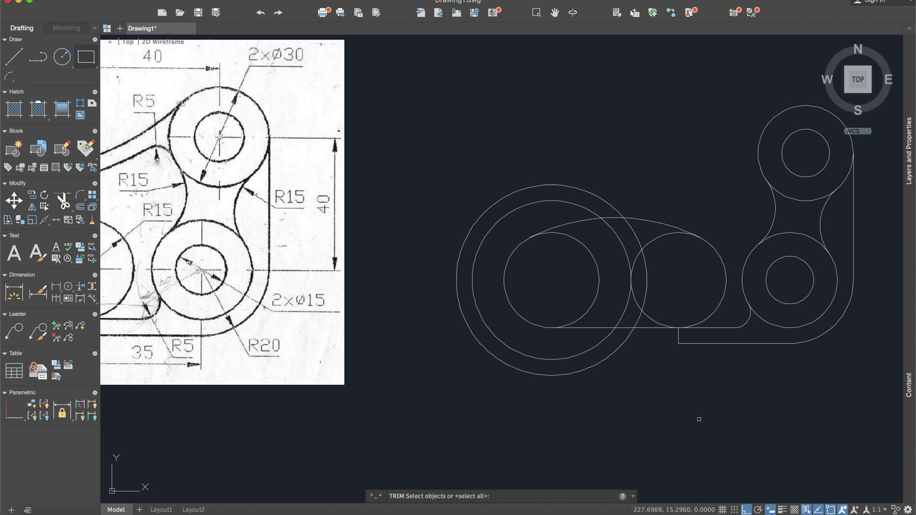
{"action": "left_click", "coordinate": [740, 425]}
{"action": "left_click", "coordinate": [510, 158]}
{"action": "key", "text": "Return"}
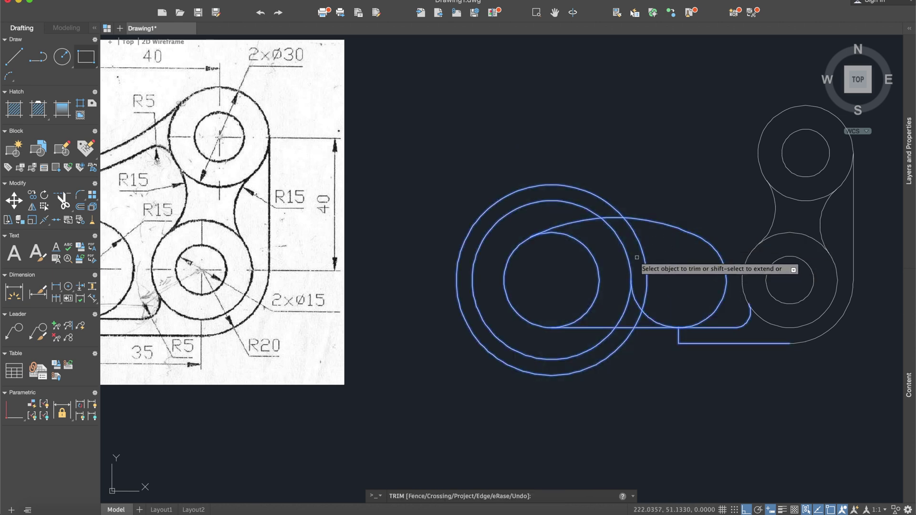
{"action": "left_click", "coordinate": [634, 296]}
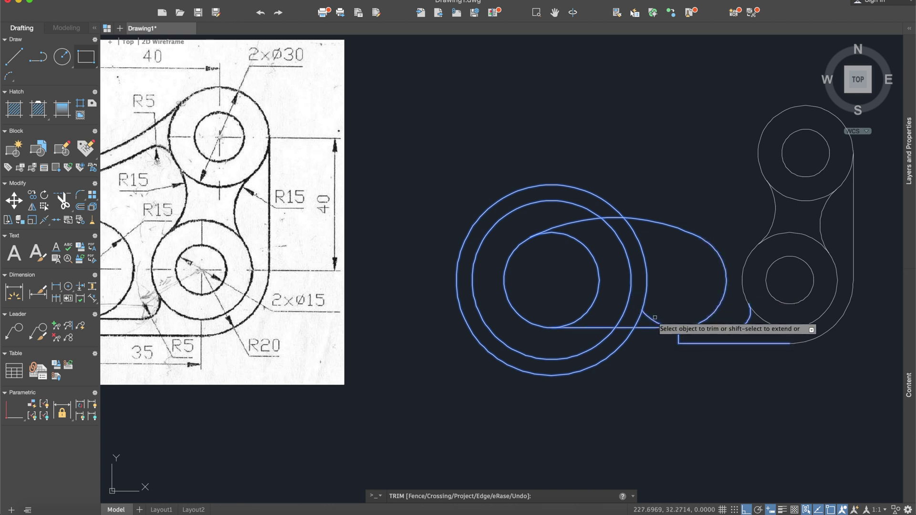
{"action": "left_click", "coordinate": [592, 251]}
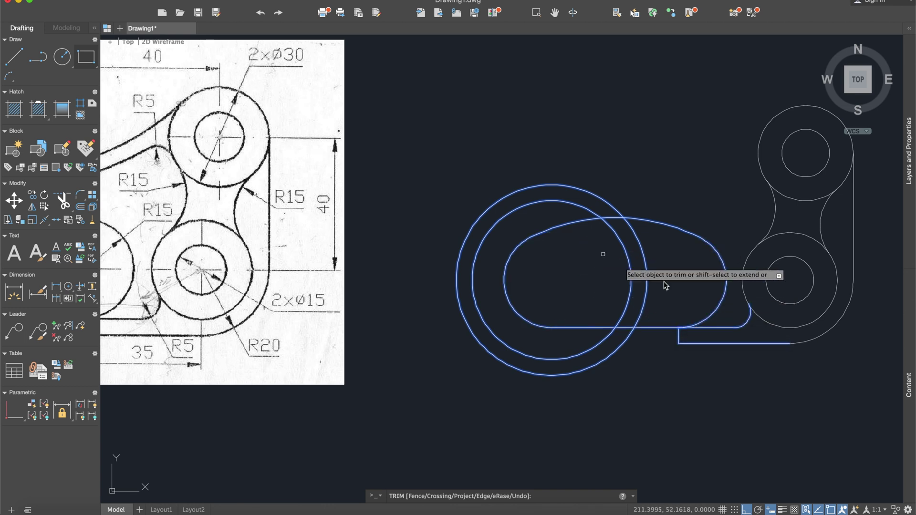
{"action": "key", "text": "Escape"}
{"action": "scroll", "coordinate": [623, 379], "scroll_direction": "down", "scroll_amount": 2}
{"action": "scroll", "coordinate": [623, 379], "scroll_direction": "down", "scroll_amount": 2}
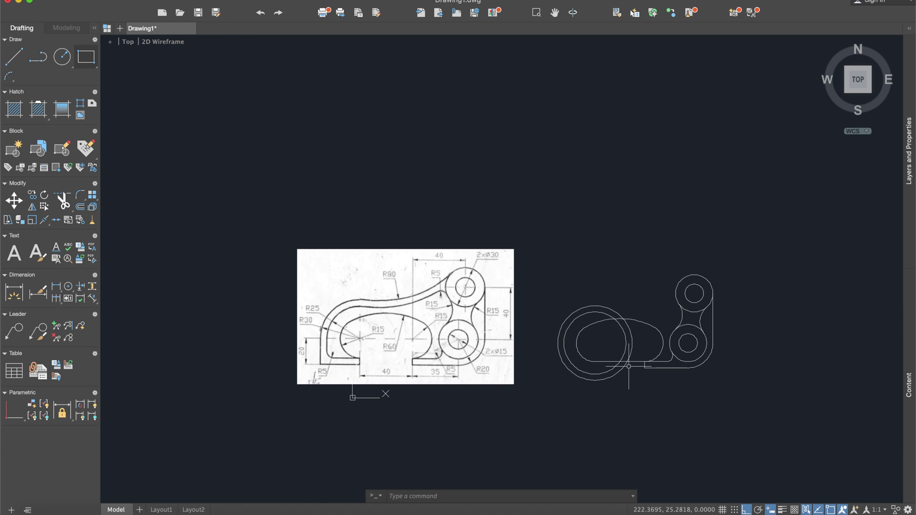
Draw a horizontal base line extending leftward from the ring geometry.
{"action": "scroll", "coordinate": [628, 366], "scroll_direction": "up", "scroll_amount": 4}
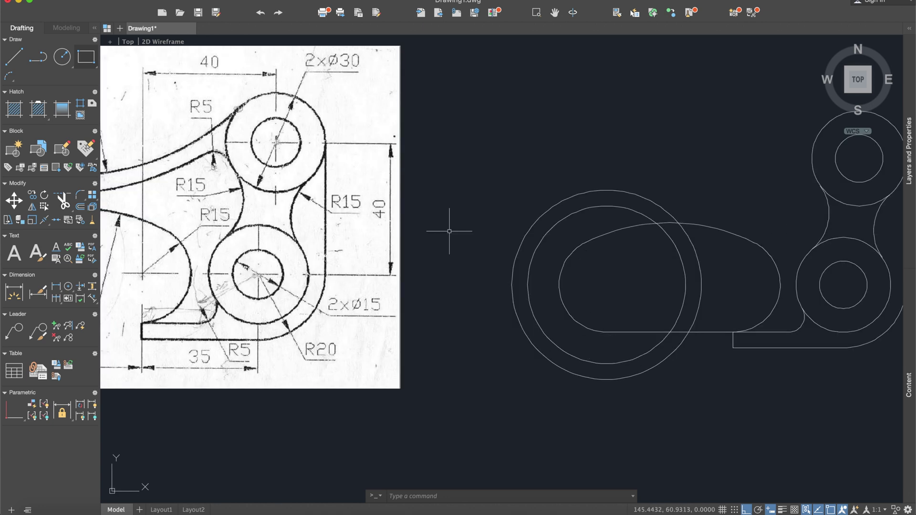
{"action": "left_click", "coordinate": [10, 61]}
{"action": "scroll", "coordinate": [773, 296], "scroll_direction": "down", "scroll_amount": 2}
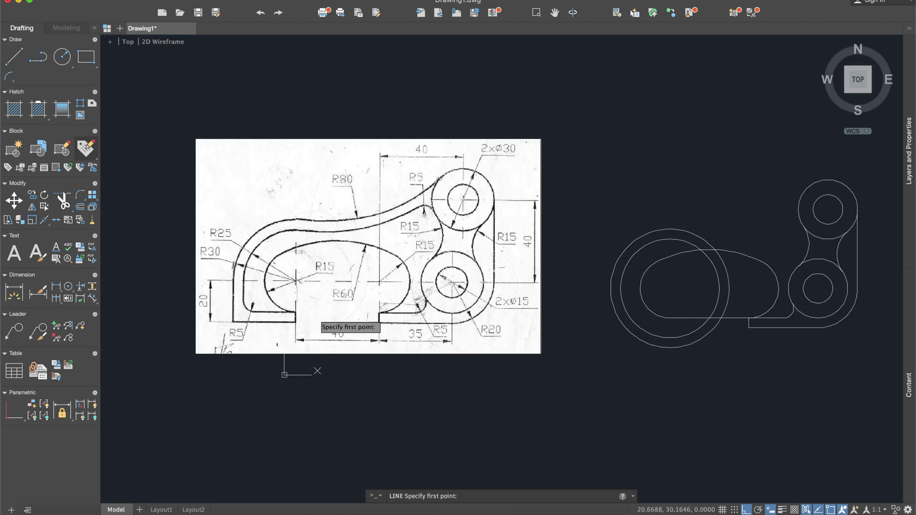
{"action": "left_click", "coordinate": [670, 317]}
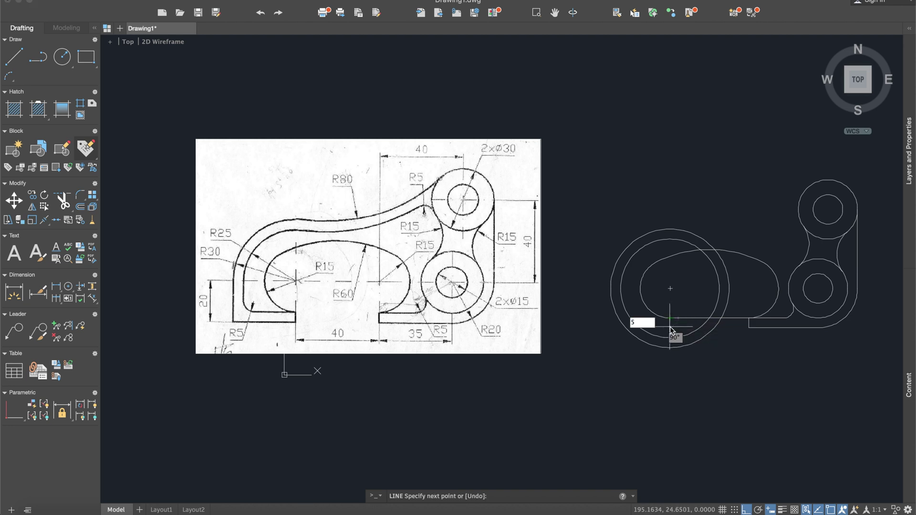
{"action": "left_click", "coordinate": [561, 320]}
{"action": "key", "text": "Return"}
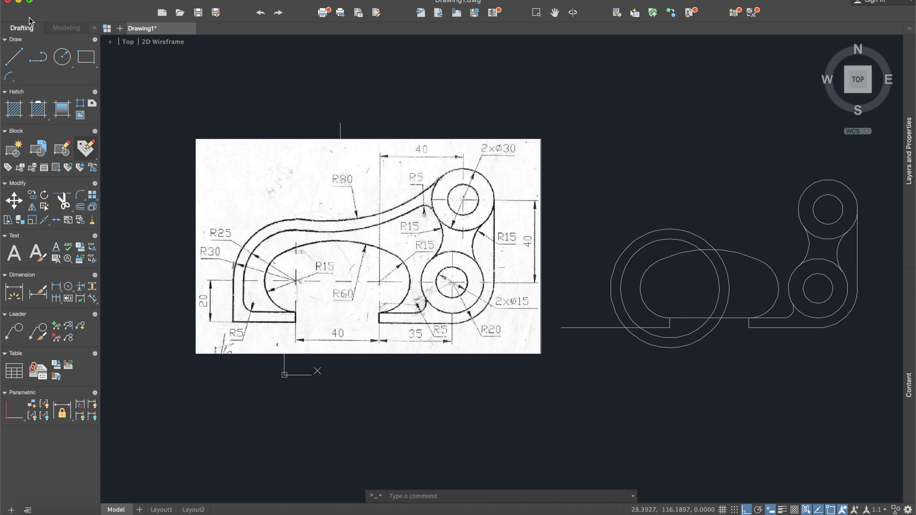
Draw a 20-unit vertical line downward from the left ring.
{"action": "left_click", "coordinate": [14, 57]}
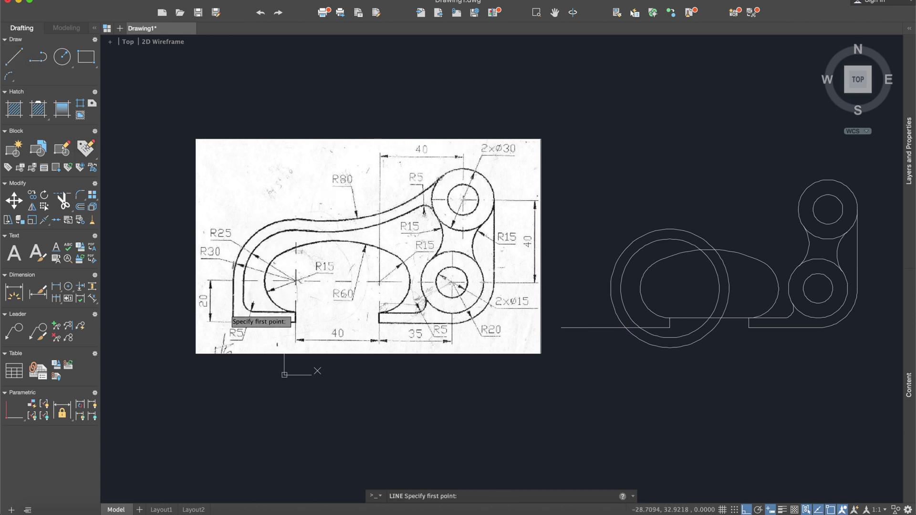
{"action": "scroll", "coordinate": [610, 298], "scroll_direction": "up", "scroll_amount": 2}
{"action": "left_click", "coordinate": [611, 282]}
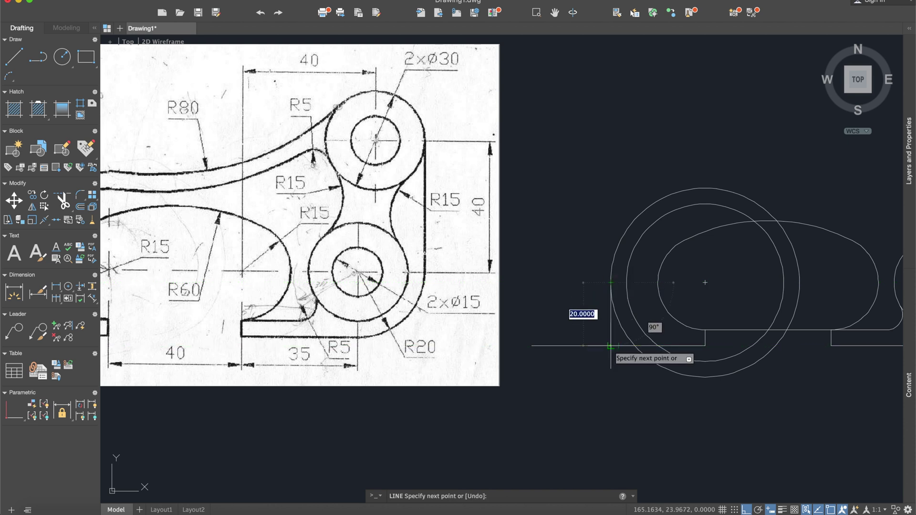
{"action": "left_click", "coordinate": [611, 346]}
{"action": "key", "text": "Return"}
{"action": "type", "text": "tr"}
{"action": "key", "text": "Return"}
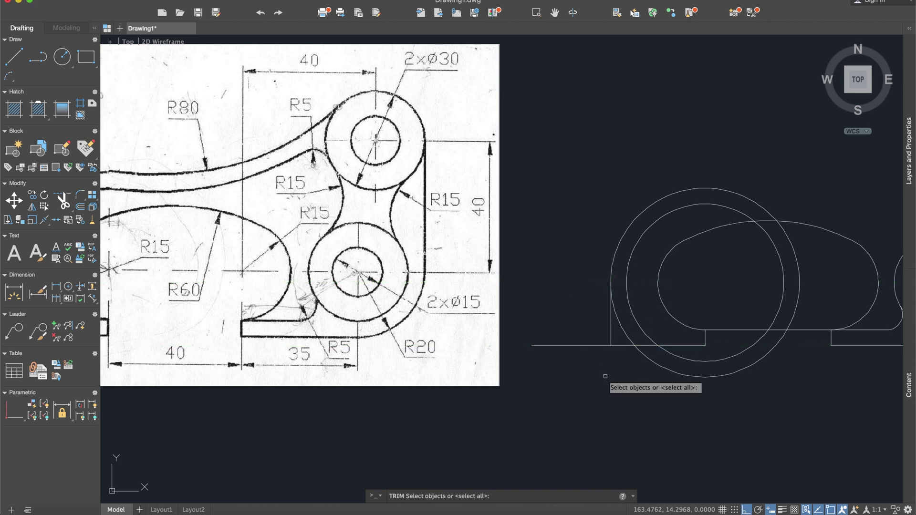
Trim the base line's left stub and lower-left ring arcs against the circles and new lines.
{"action": "left_click", "coordinate": [604, 376]}
{"action": "left_click", "coordinate": [577, 304]}
{"action": "left_click", "coordinate": [694, 402]}
{"action": "left_click", "coordinate": [559, 296]}
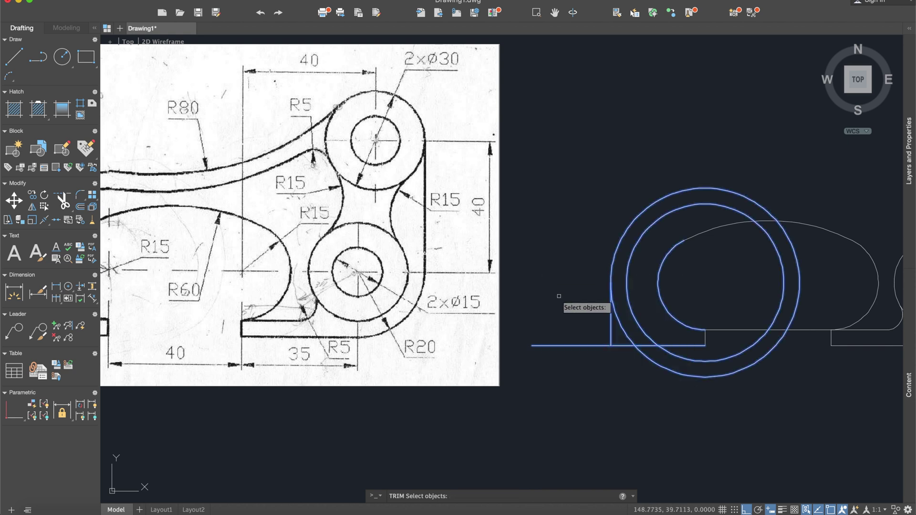
{"action": "key", "text": "Return"}
{"action": "left_click", "coordinate": [567, 345]}
{"action": "scroll", "coordinate": [634, 347], "scroll_direction": "down", "scroll_amount": 3}
{"action": "scroll", "coordinate": [636, 353], "scroll_direction": "up", "scroll_amount": 2}
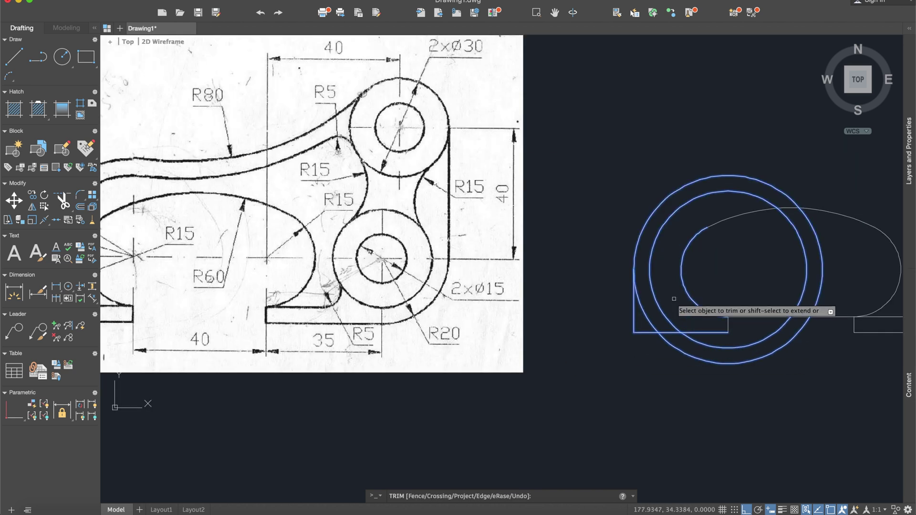
{"action": "scroll", "coordinate": [641, 357], "scroll_direction": "down", "scroll_amount": 2}
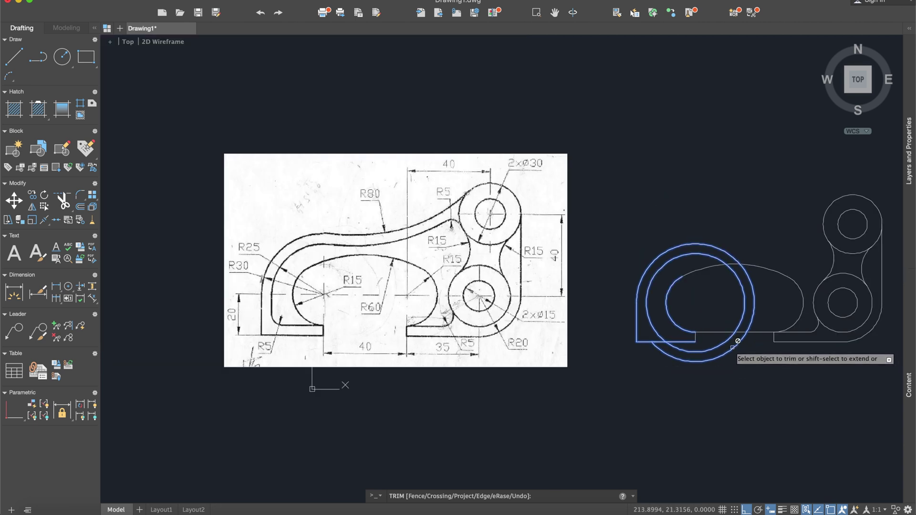
{"action": "key", "text": "Escape"}
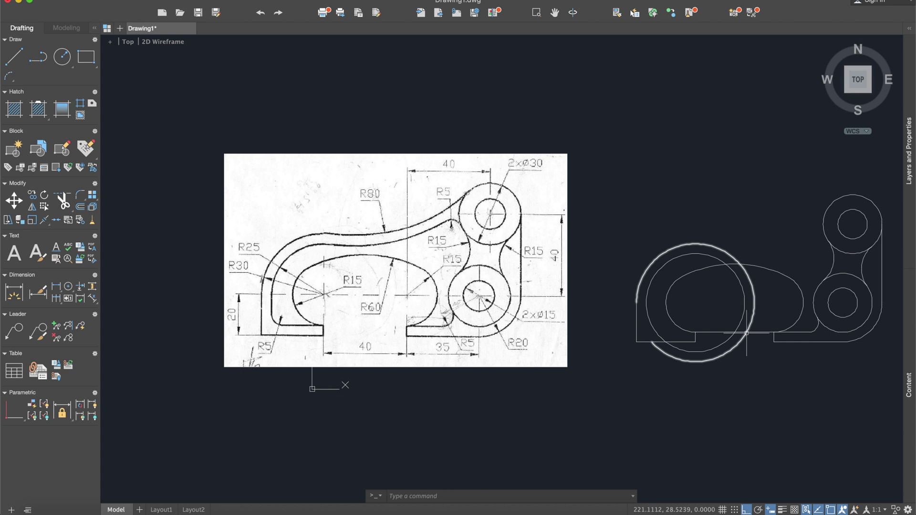
{"action": "scroll", "coordinate": [684, 355], "scroll_direction": "up", "scroll_amount": 2}
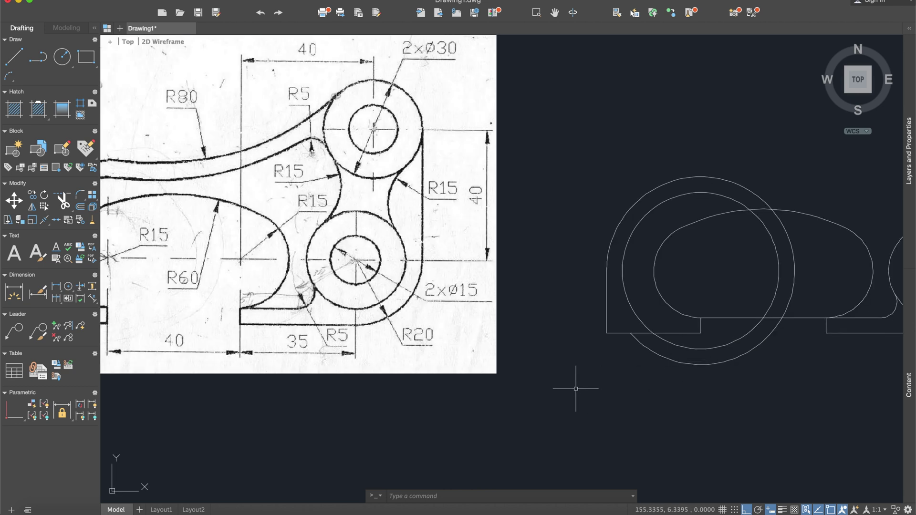
Offset the bottom base line 5 units upward to thicken the base.
{"action": "type", "text": "ff"}
{"action": "key", "text": "Return"}
{"action": "type", "text": "5"}
{"action": "key", "text": "Return"}
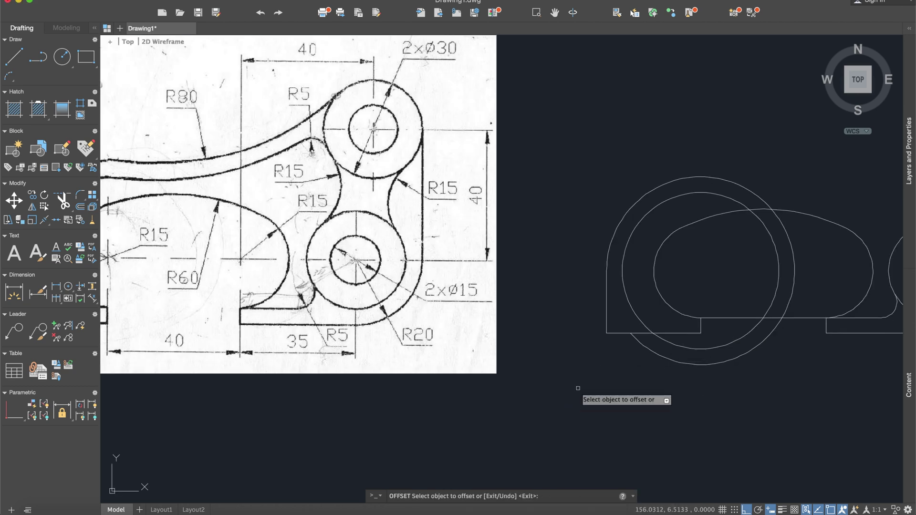
{"action": "left_click", "coordinate": [681, 333]}
{"action": "left_click", "coordinate": [680, 320]}
{"action": "key", "text": "Return"}
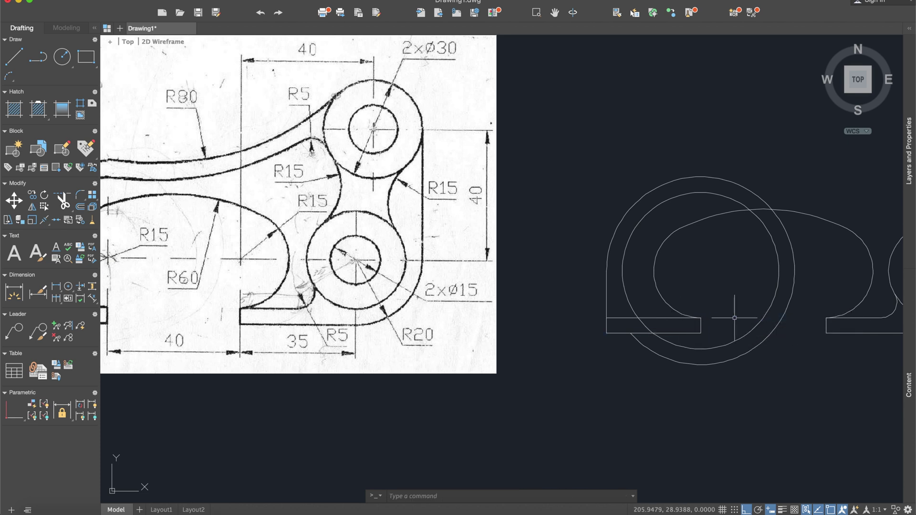
{"action": "scroll", "coordinate": [758, 305], "scroll_direction": "down", "scroll_amount": 2}
{"action": "middle_click_drag", "start_coordinate": [716, 310], "coordinate": [769, 327]}
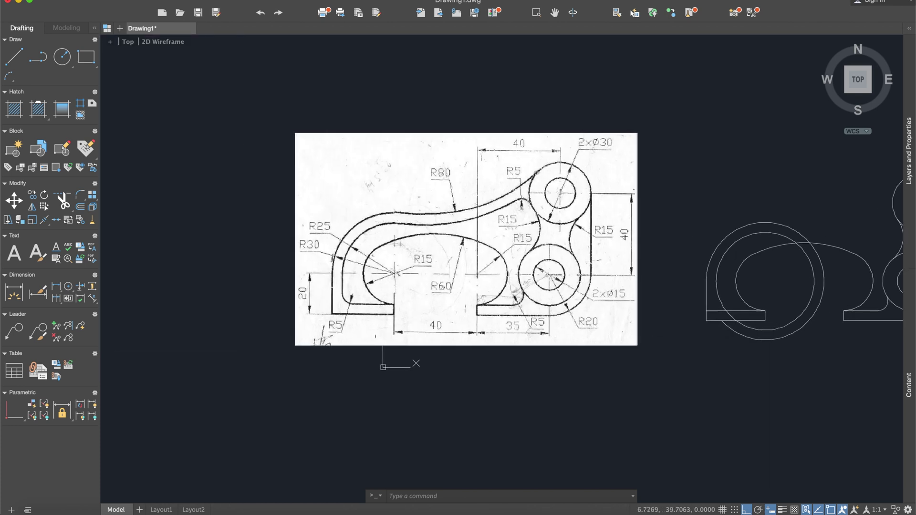
{"action": "scroll", "coordinate": [467, 289], "scroll_direction": "up", "scroll_amount": 3}
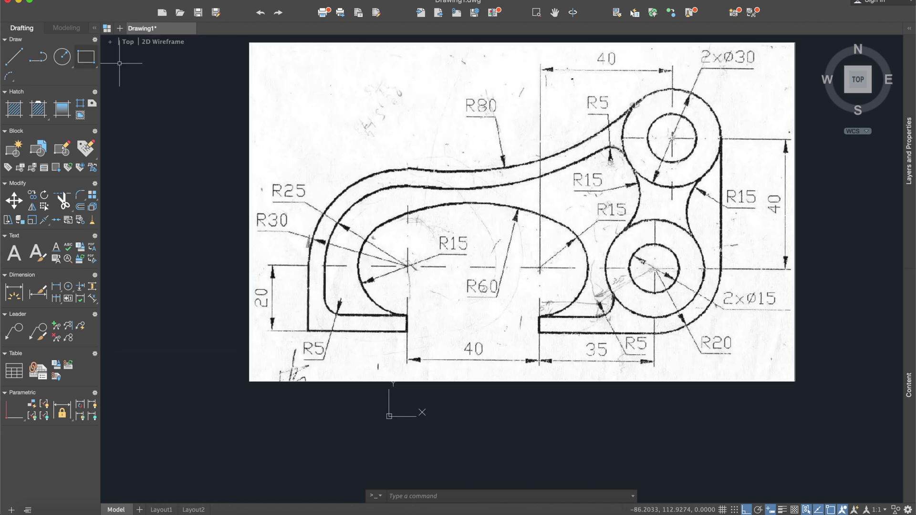
{"action": "left_click", "coordinate": [14, 57]}
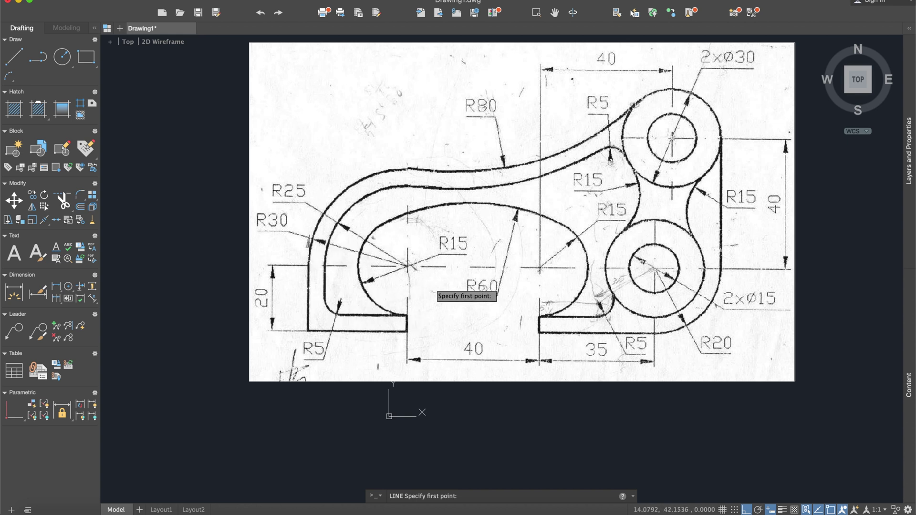
Draw a vertical line down to the rectangle's top edge, closing the left base strip.
{"action": "scroll", "coordinate": [499, 308], "scroll_direction": "down", "scroll_amount": 2}
{"action": "scroll", "coordinate": [598, 298], "scroll_direction": "down", "scroll_amount": 1}
{"action": "scroll", "coordinate": [637, 303], "scroll_direction": "up", "scroll_amount": 3}
{"action": "key", "text": "Escape"}
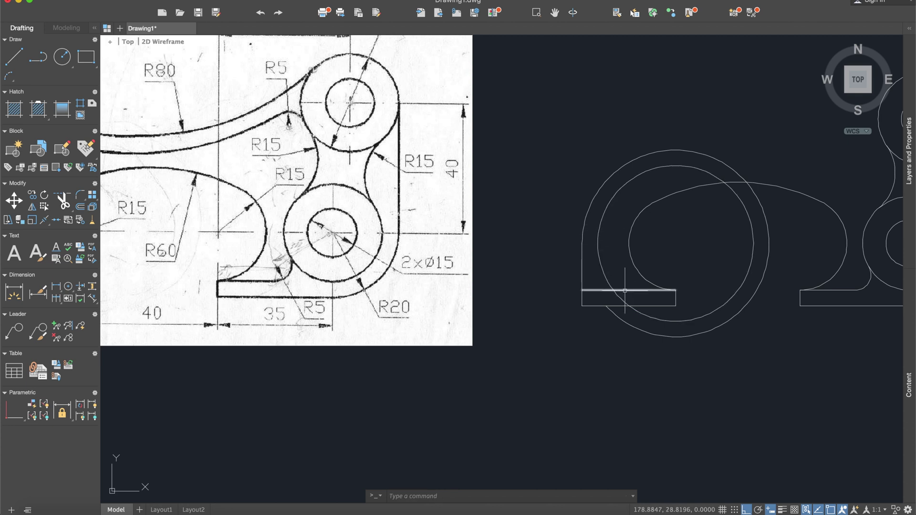
{"action": "middle_click_drag", "start_coordinate": [378, 212], "coordinate": [560, 184]}
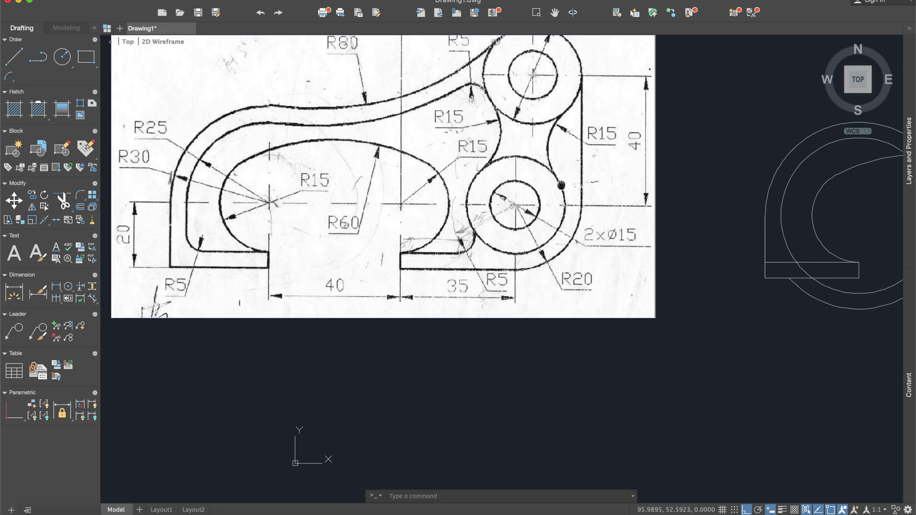
{"action": "left_click", "coordinate": [13, 57]}
{"action": "scroll", "coordinate": [809, 259], "scroll_direction": "up", "scroll_amount": 2}
{"action": "left_click", "coordinate": [621, 184]}
{"action": "left_click", "coordinate": [621, 260]}
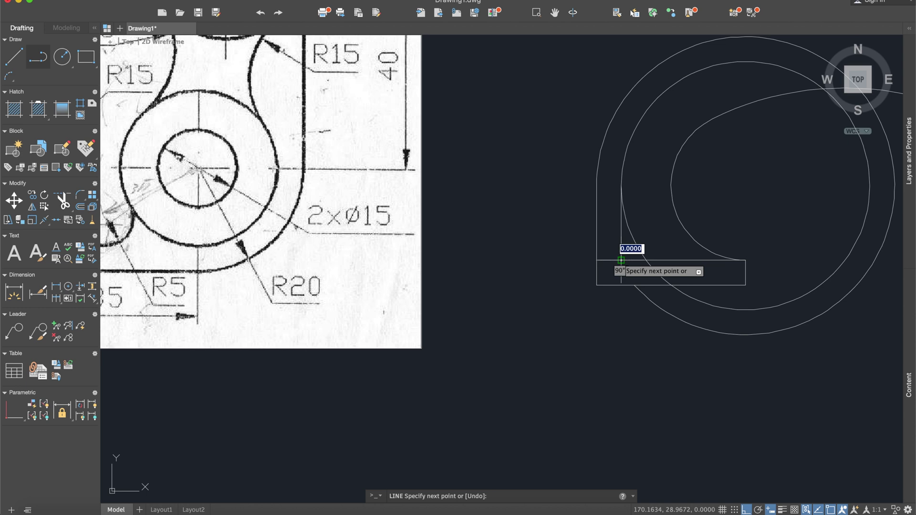
{"action": "key", "text": "Escape"}
Fillet the inner vertical line into the top edge with a 5-unit radius.
{"action": "type", "text": "fil"}
{"action": "key", "text": "Return"}
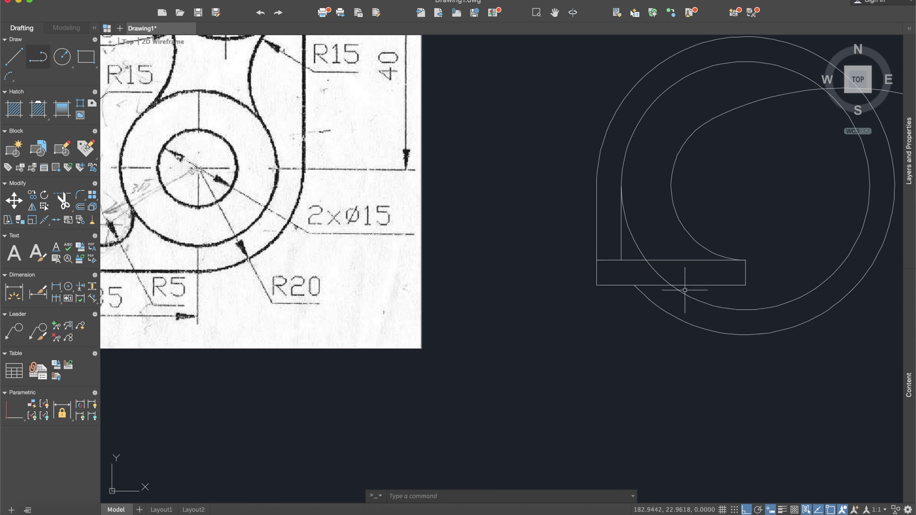
{"action": "type", "text": "r"}
{"action": "key", "text": "Return"}
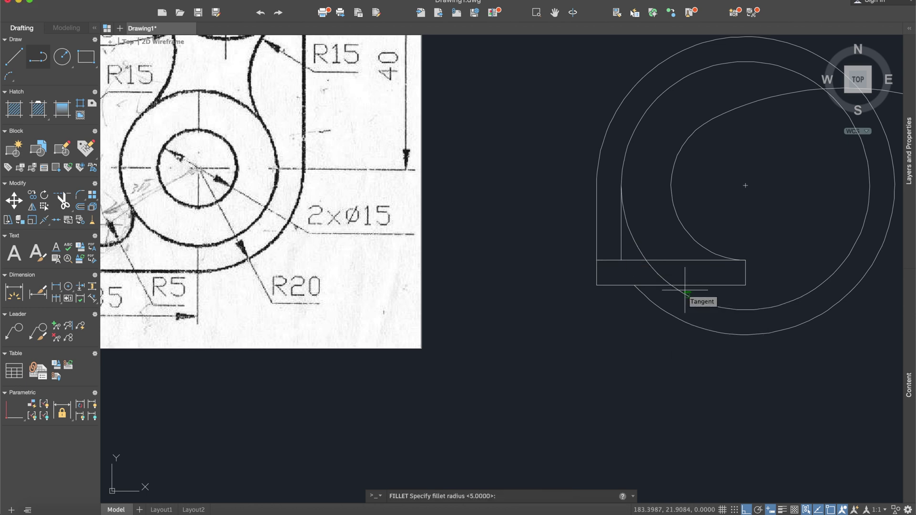
{"action": "key", "text": "Return"}
{"action": "scroll", "coordinate": [684, 290], "scroll_direction": "down", "scroll_amount": 3}
{"action": "scroll", "coordinate": [562, 302], "scroll_direction": "up", "scroll_amount": 3}
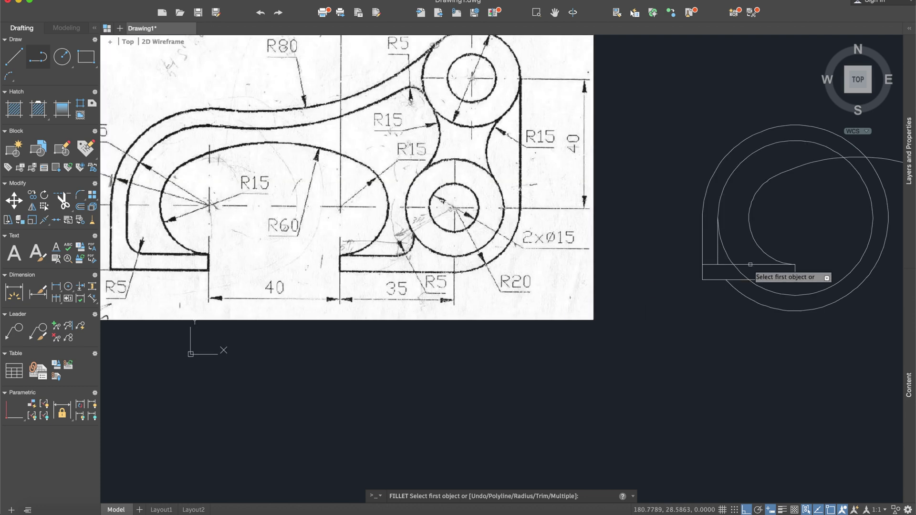
{"action": "left_click", "coordinate": [718, 246]}
{"action": "left_click", "coordinate": [730, 264]}
{"action": "scroll", "coordinate": [758, 271], "scroll_direction": "up", "scroll_amount": 4}
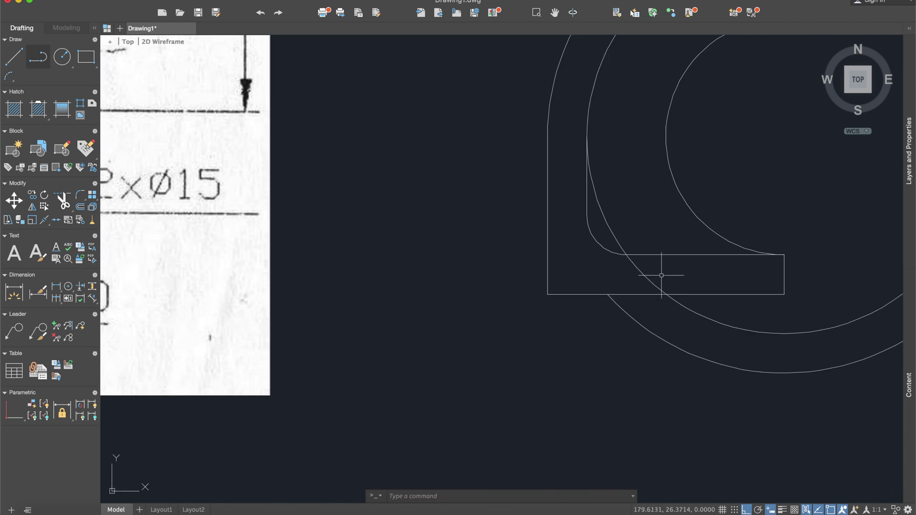
{"action": "scroll", "coordinate": [661, 275], "scroll_direction": "down", "scroll_amount": 5}
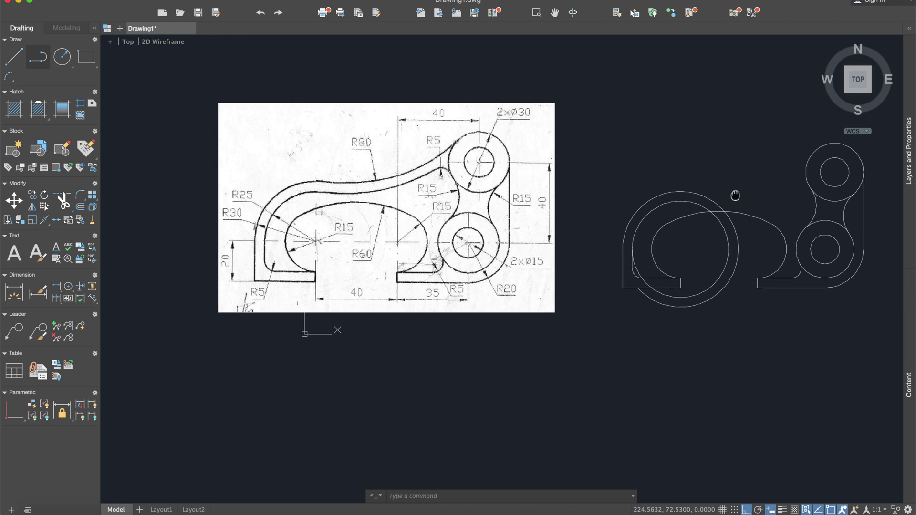
{"action": "middle_click_drag", "start_coordinate": [734, 193], "coordinate": [719, 204]}
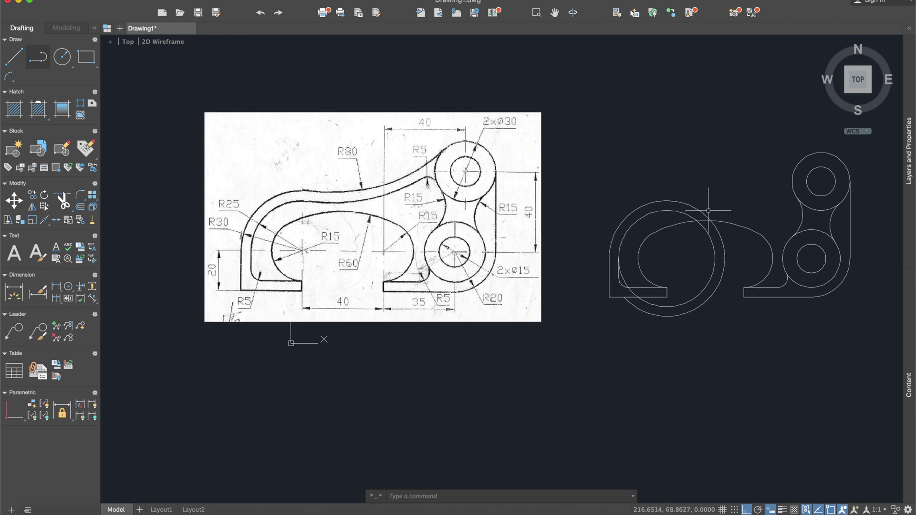
Fillet the large left circle to the top circle with radius 80.
{"action": "type", "text": "lle"}
{"action": "key", "text": "Return"}
{"action": "type", "text": "r"}
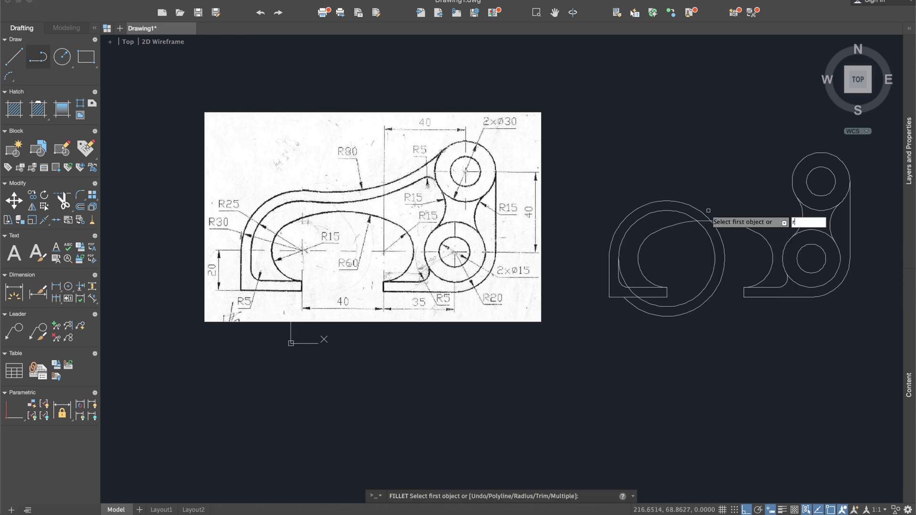
{"action": "key", "text": "Return"}
{"action": "type", "text": "80"}
{"action": "key", "text": "Return"}
{"action": "left_click", "coordinate": [641, 203]}
{"action": "left_click", "coordinate": [822, 157]}
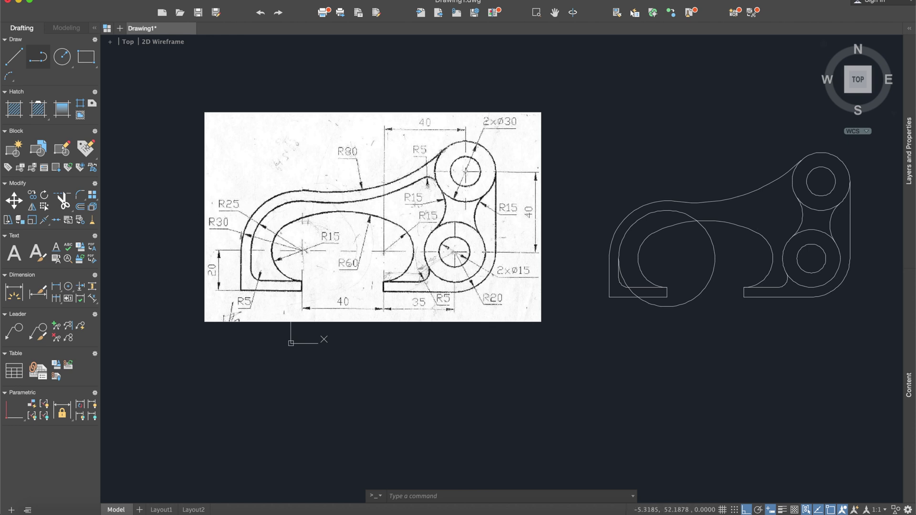
{"action": "key", "text": "Return"}
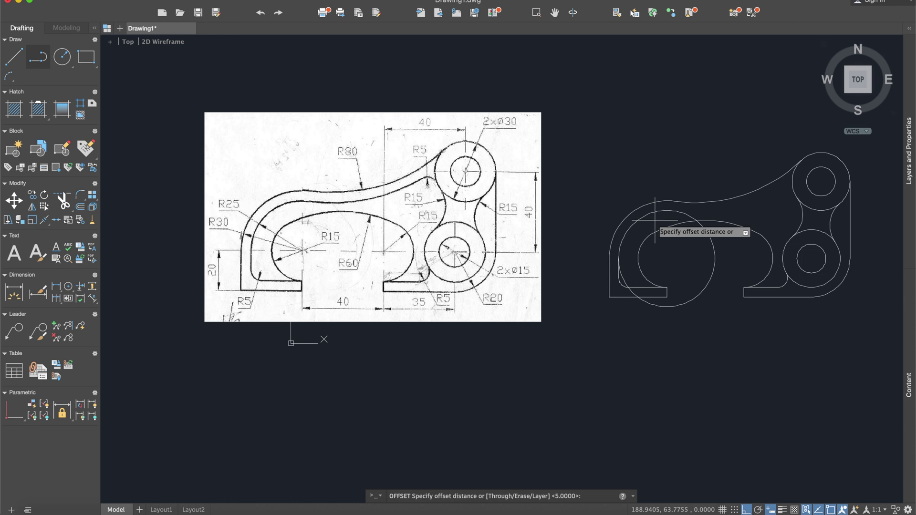
Offset the R80 arc 5 units downward.
{"action": "type", "text": "5"}
{"action": "key", "text": "Return"}
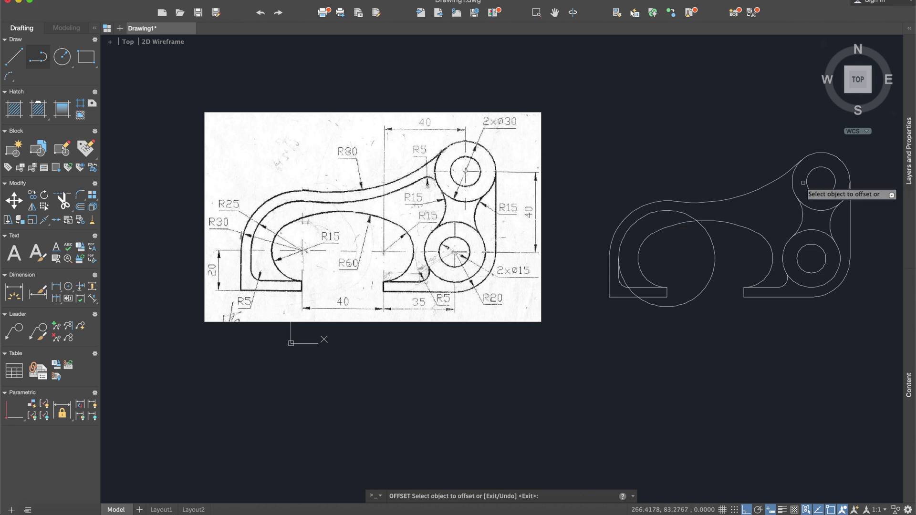
{"action": "left_click", "coordinate": [772, 181]}
{"action": "left_click", "coordinate": [774, 202]}
{"action": "key", "text": "Return"}
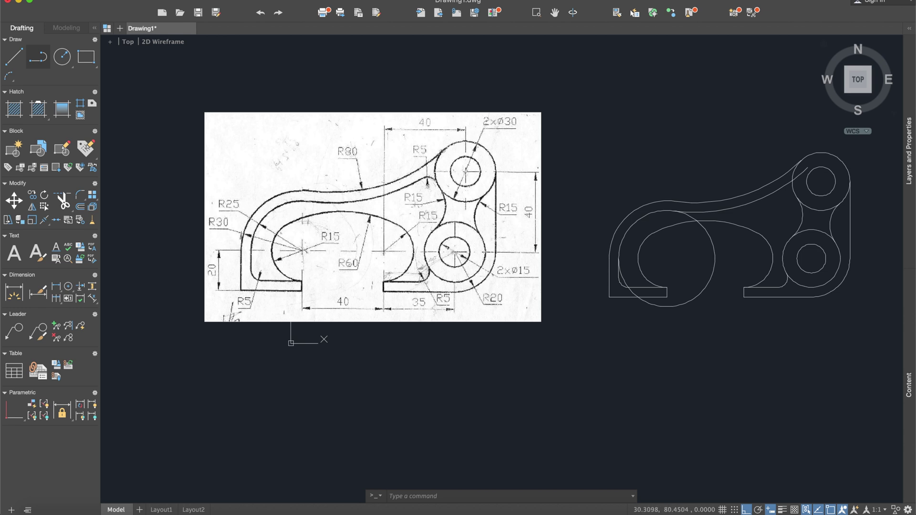
Fillet the offset arc into the top circle.
{"action": "type", "text": "l"}
{"action": "key", "text": "Return"}
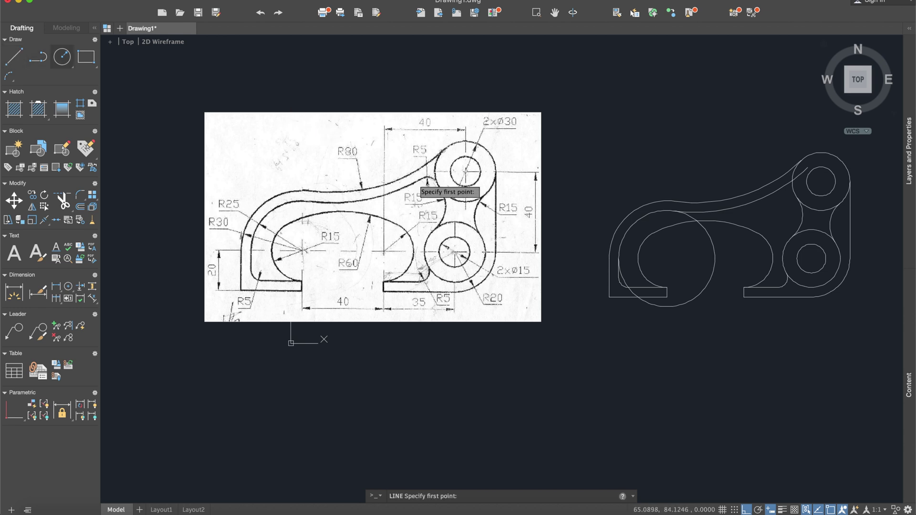
{"action": "key", "text": "Escape"}
{"action": "key", "text": "BackSpace"}
{"action": "key", "text": "BackSpace"}
{"action": "type", "text": "fillet"}
{"action": "key", "text": "Return"}
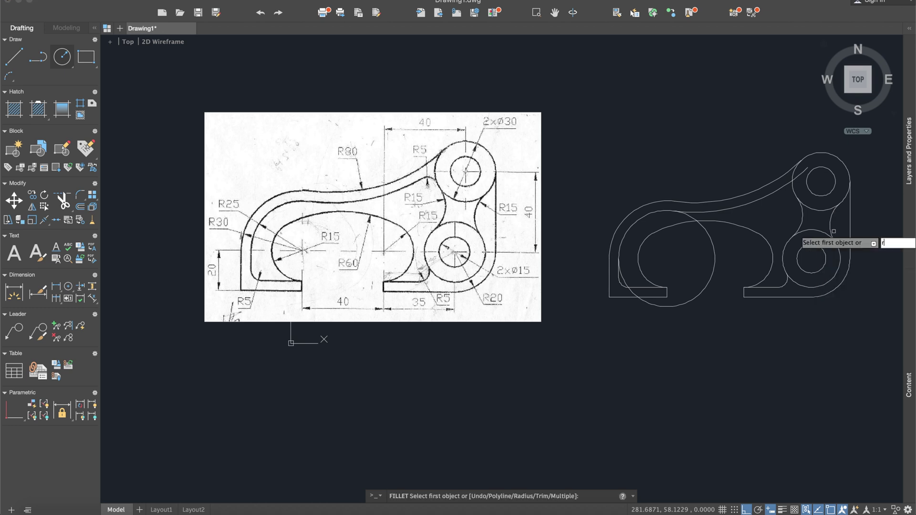
{"action": "left_click", "coordinate": [788, 189]}
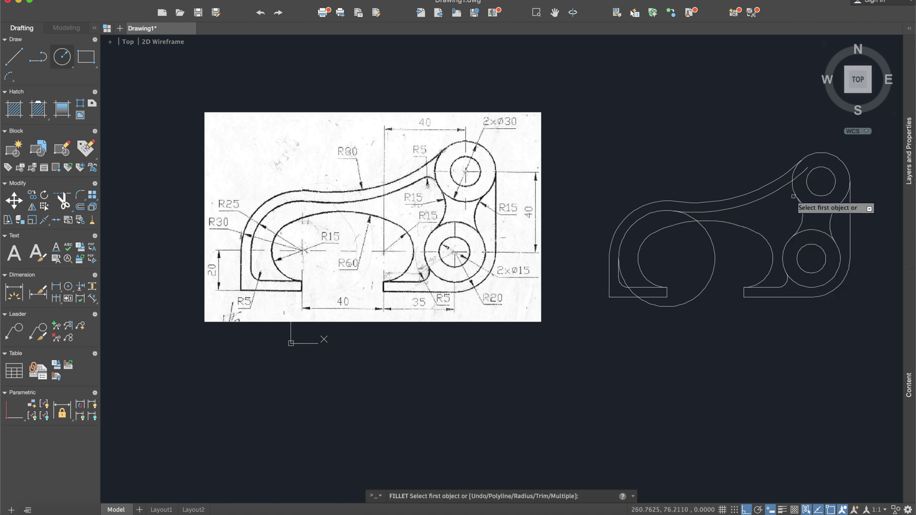
{"action": "left_click", "coordinate": [792, 191]}
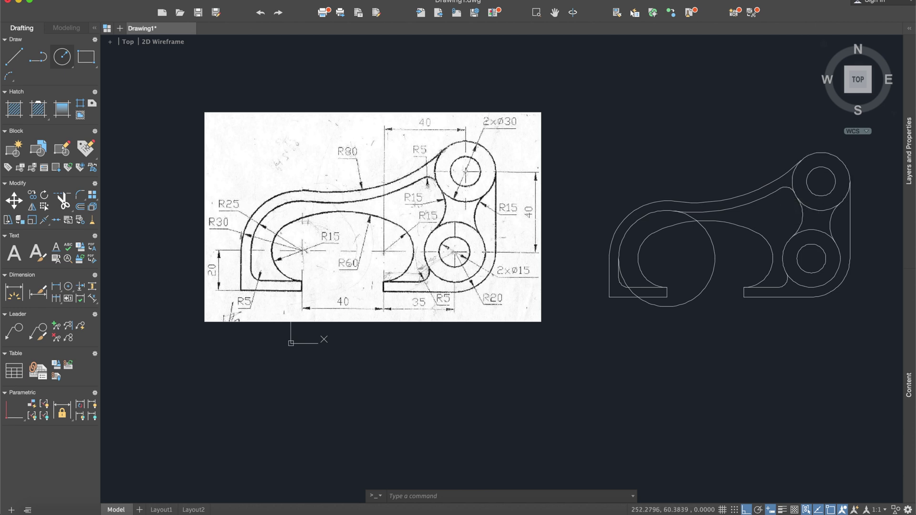
{"action": "scroll", "coordinate": [777, 227], "scroll_direction": "down", "scroll_amount": 3}
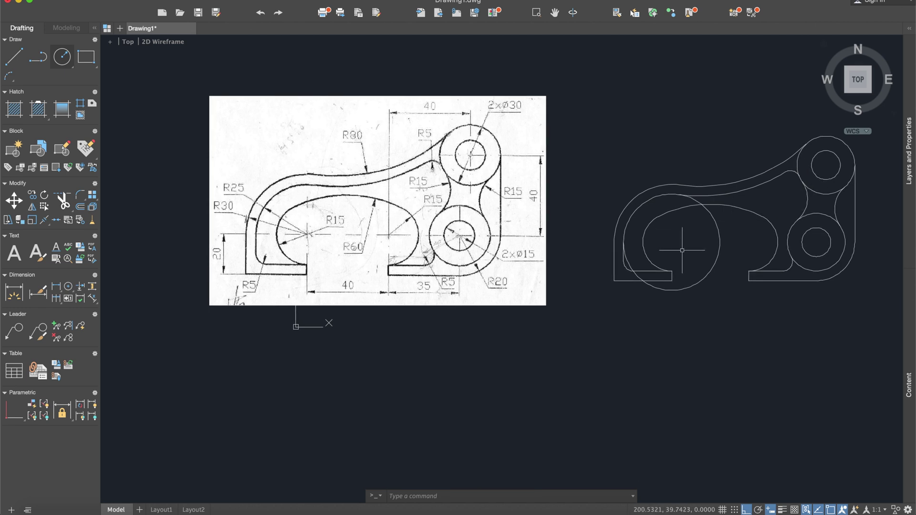
{"action": "middle_click_drag", "start_coordinate": [628, 269], "coordinate": [636, 265]}
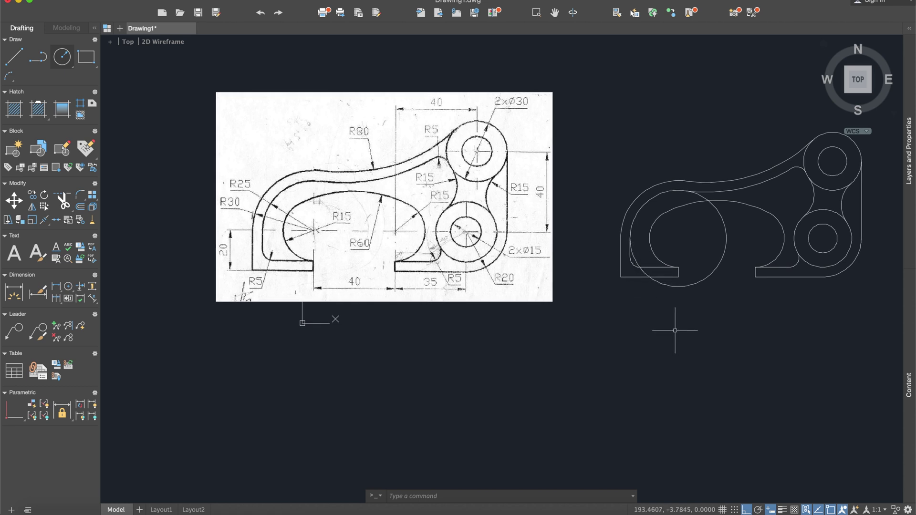
Trim the large circle's excess inside the profile, using the whole outline as edges.
{"action": "type", "text": "trim"}
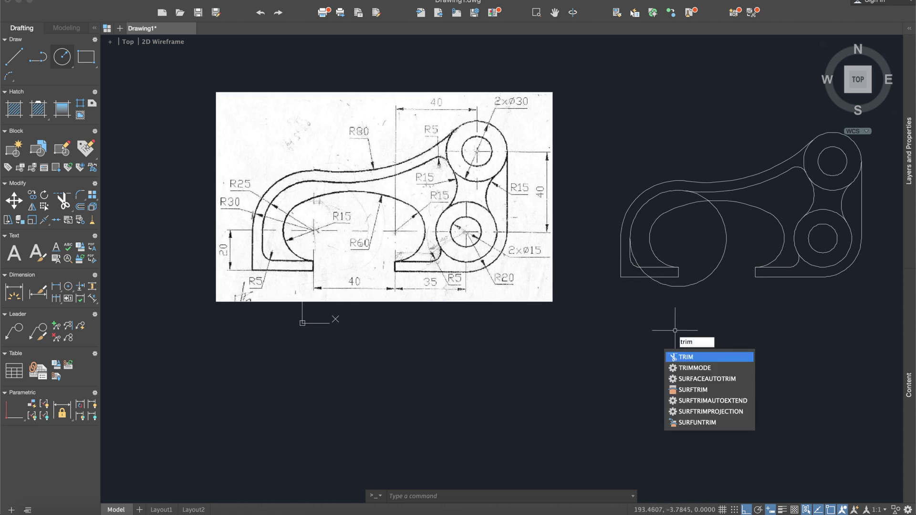
{"action": "key", "text": "Return"}
{"action": "left_click", "coordinate": [843, 309]}
{"action": "left_click", "coordinate": [635, 148]}
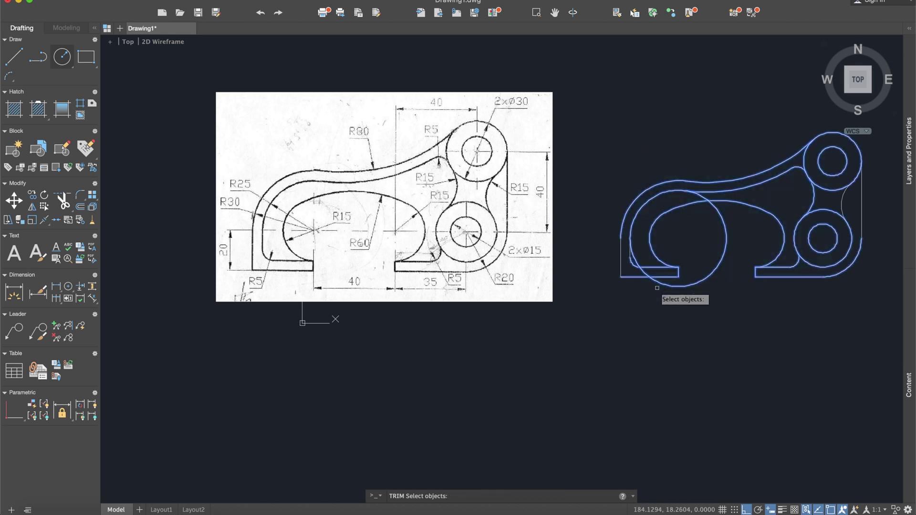
{"action": "key", "text": "Return"}
{"action": "scroll", "coordinate": [639, 265], "scroll_direction": "up", "scroll_amount": 2}
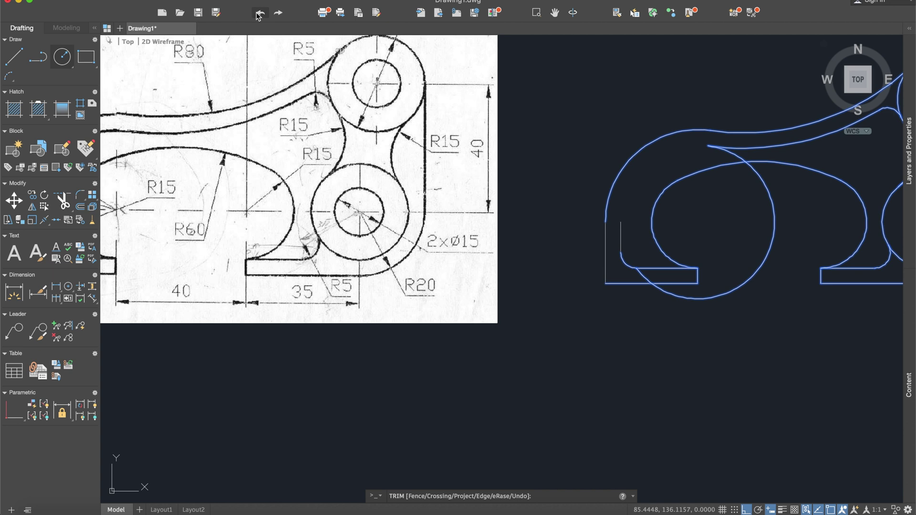
{"action": "scroll", "coordinate": [642, 274], "scroll_direction": "down", "scroll_amount": 2}
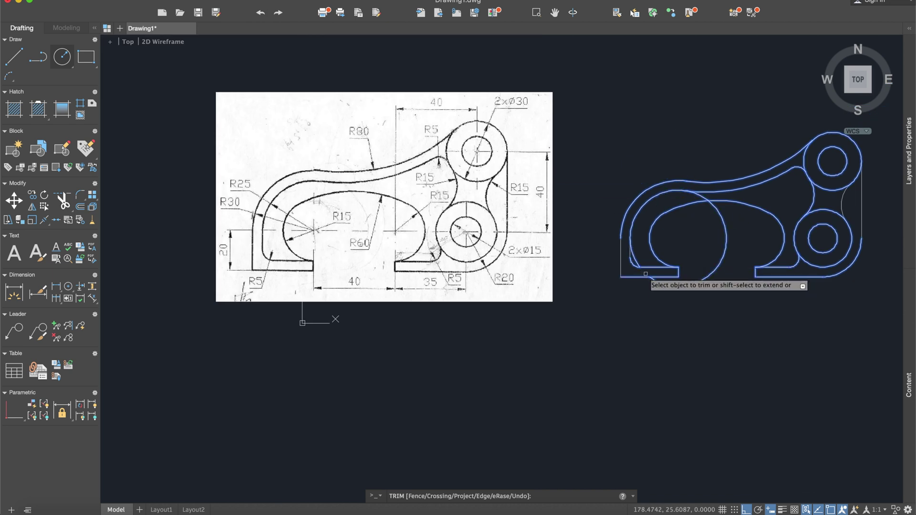
{"action": "left_click", "coordinate": [647, 274]}
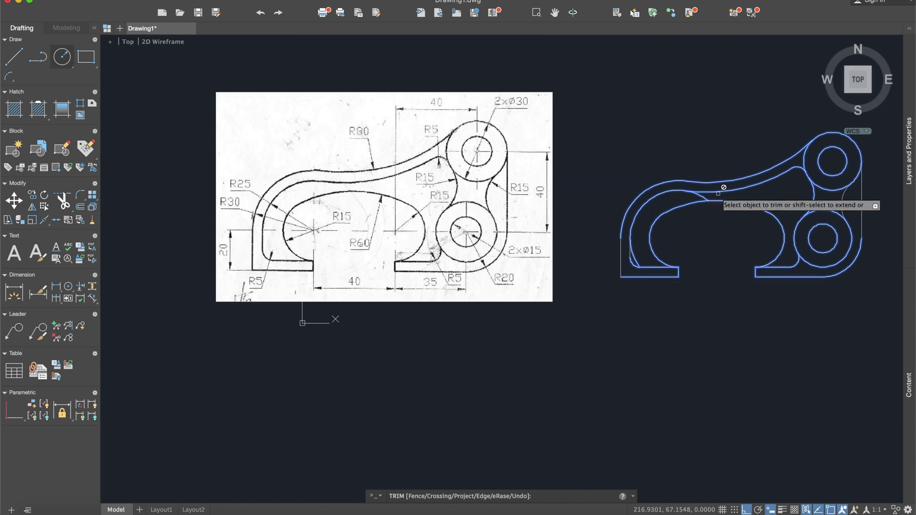
{"action": "scroll", "coordinate": [710, 191], "scroll_direction": "up", "scroll_amount": 2}
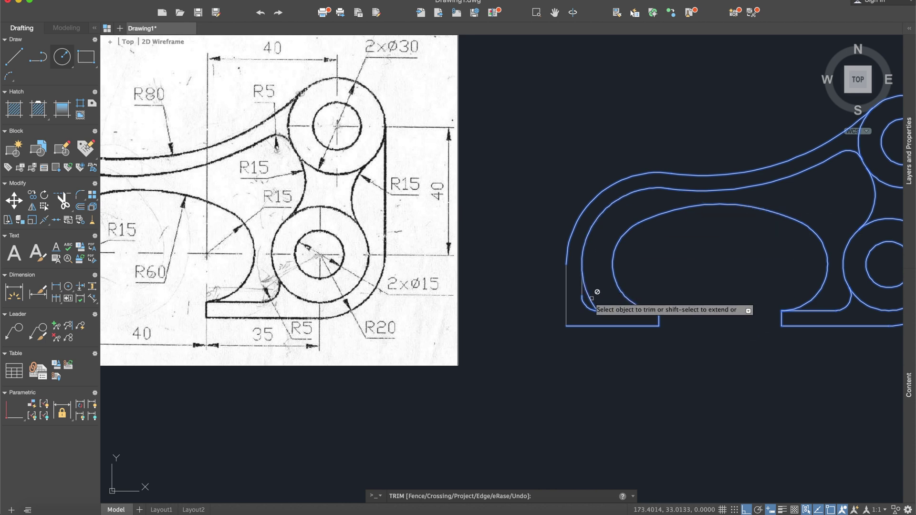
{"action": "scroll", "coordinate": [597, 292], "scroll_direction": "up", "scroll_amount": 3}
{"action": "key", "text": "Escape"}
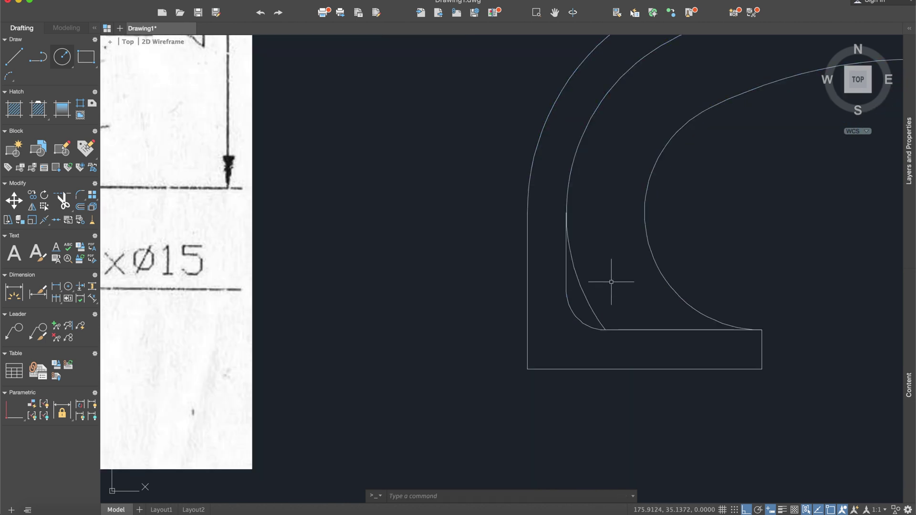
Trim away the crossing arc segment left in the gap at the left end.
{"action": "left_click", "coordinate": [592, 297]}
{"action": "key", "text": "Escape"}
{"action": "key", "text": "Return"}
{"action": "left_click", "coordinate": [653, 368]}
{"action": "left_click", "coordinate": [533, 210]}
{"action": "key", "text": "Return"}
{"action": "left_click", "coordinate": [595, 312]}
{"action": "scroll", "coordinate": [640, 251], "scroll_direction": "down", "scroll_amount": 3}
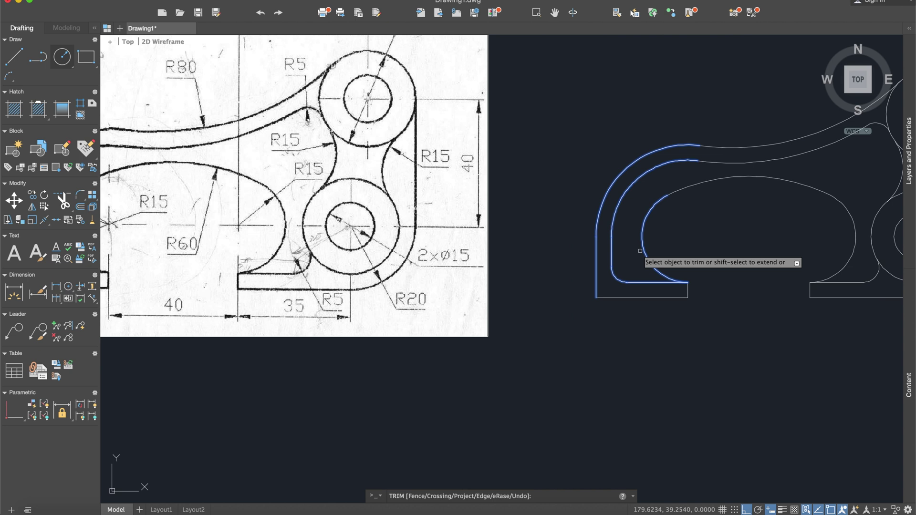
{"action": "key", "text": "Return"}
{"action": "scroll", "coordinate": [640, 251], "scroll_direction": "down", "scroll_amount": 2}
{"action": "mouse_move", "coordinate": [703, 257]}
{"action": "middle_mouse_down"}
{"action": "mouse_move", "coordinate": [654, 278]}
{"action": "mouse_move", "coordinate": [659, 304]}
{"action": "middle_mouse_up"}
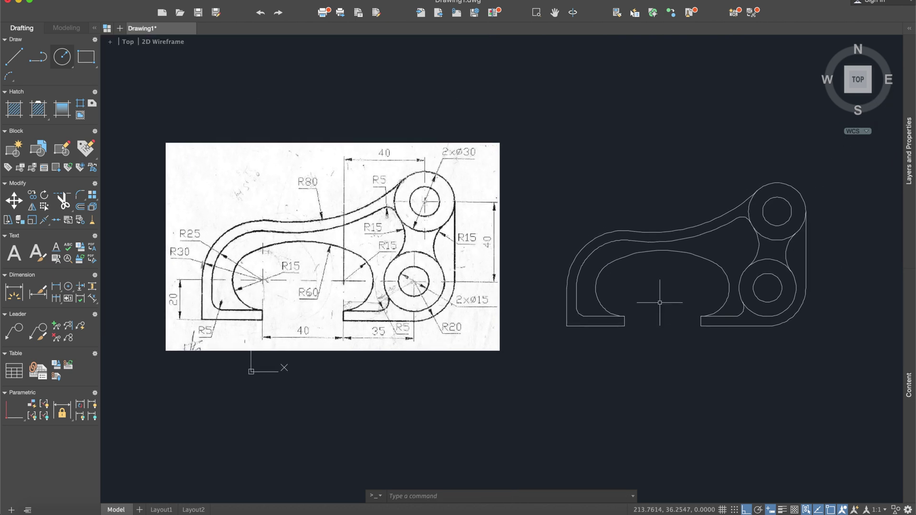